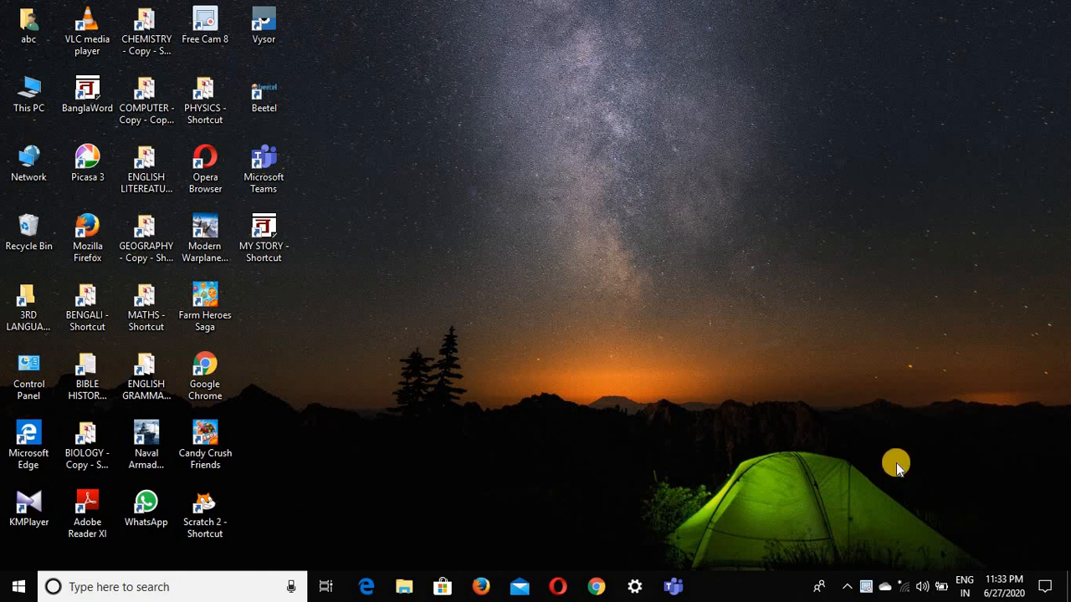
View the available Wi-Fi networks and their connection options without connecting, and return to the desktop.
{"action": "left_click", "coordinate": [905, 584]}
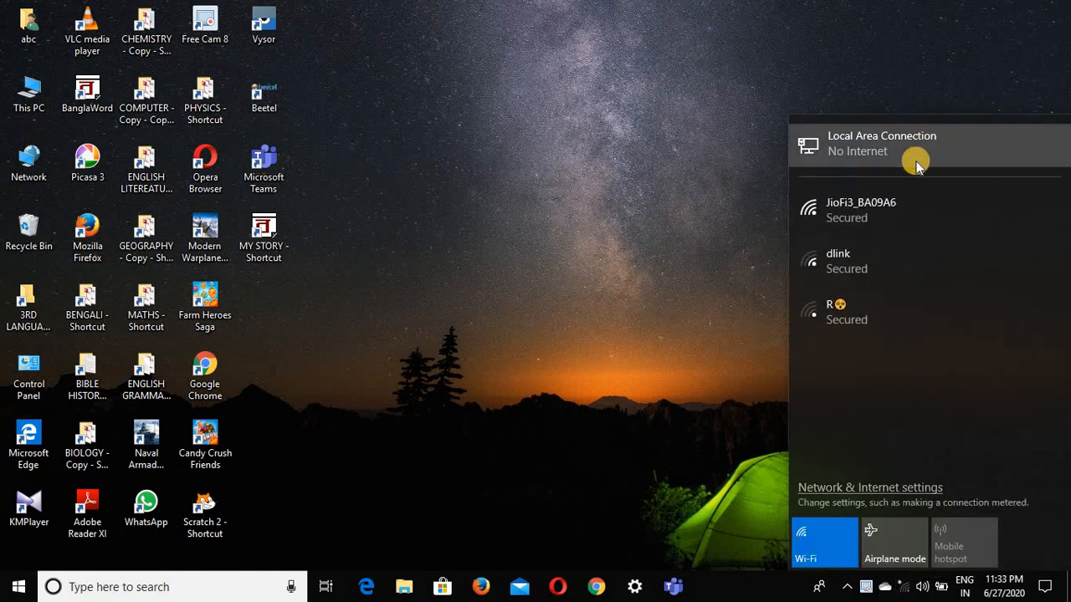
{"action": "left_click", "coordinate": [888, 213]}
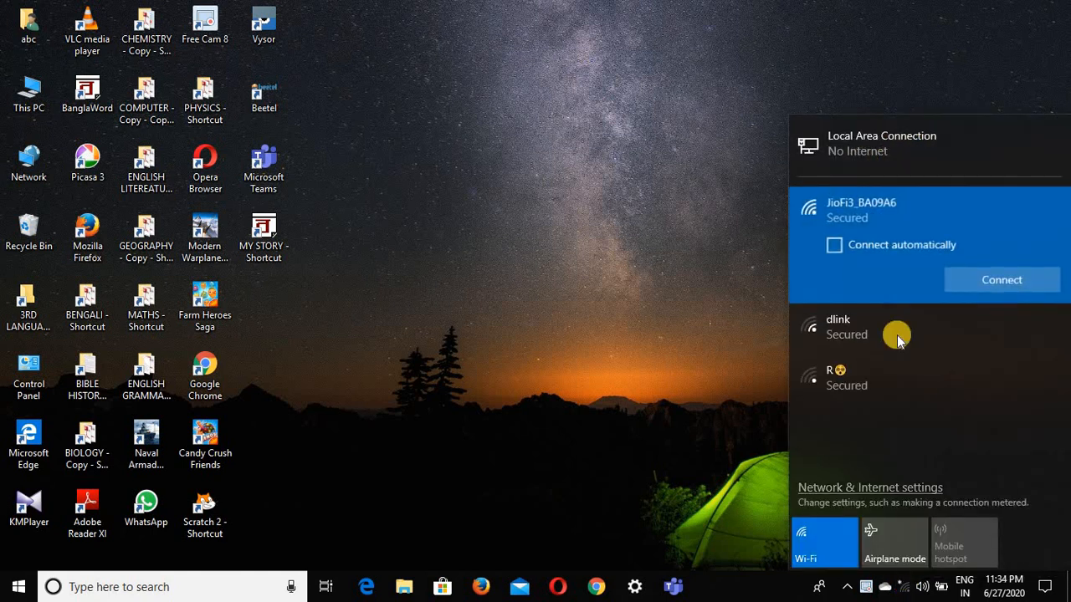
{"action": "left_click", "coordinate": [895, 334]}
{"action": "left_click", "coordinate": [899, 371]}
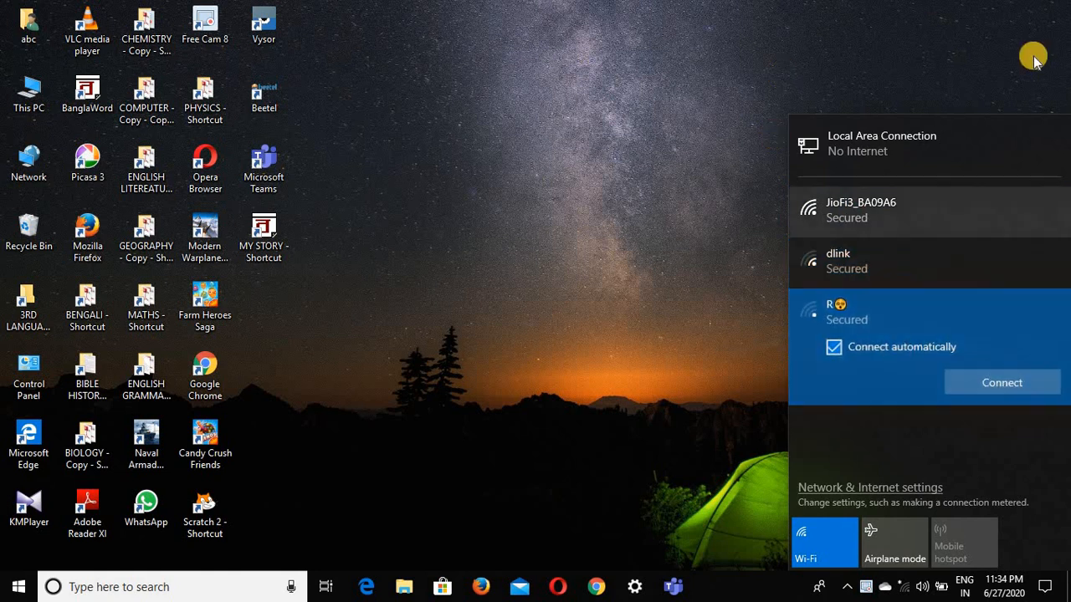
{"action": "left_click", "coordinate": [781, 249]}
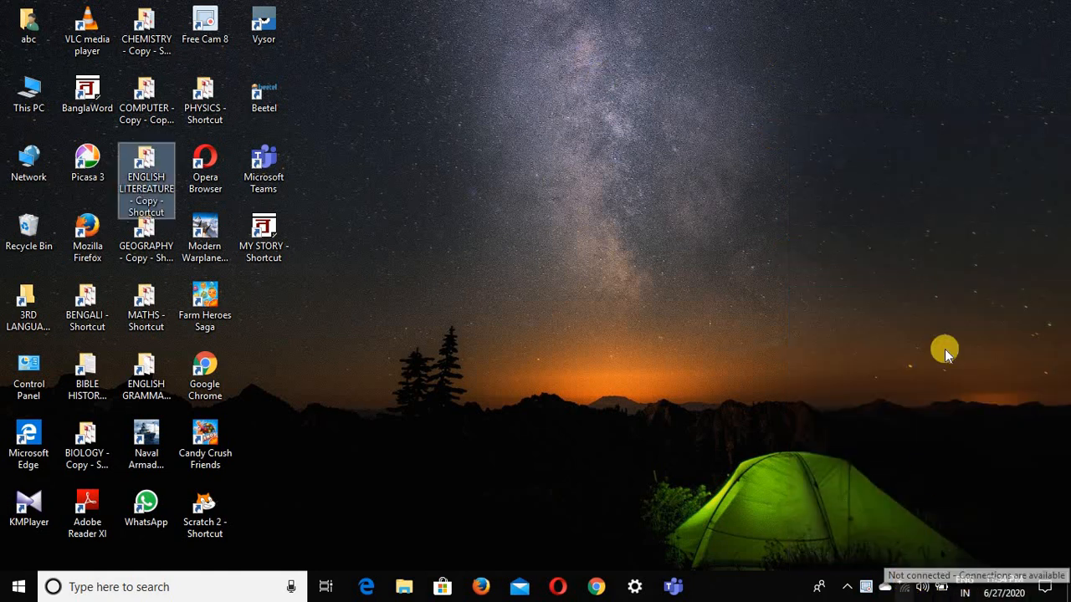
{"action": "left_click", "coordinate": [708, 80]}
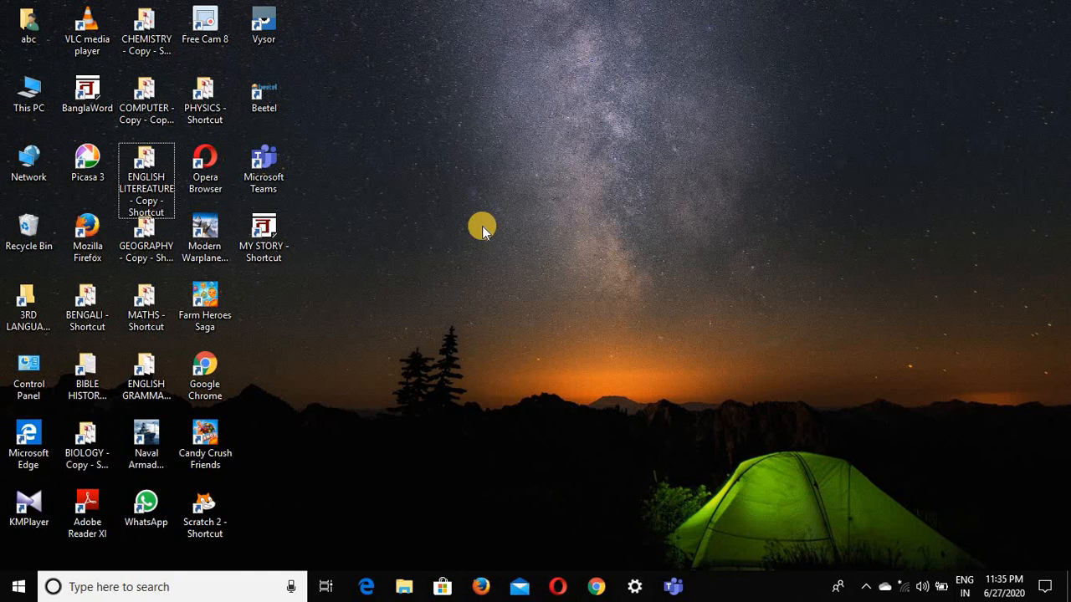
Open the ENGLISH LITEREATURE folder from the desktop and check the properties of the CHP-1 SHORT Q AND ANS image.
{"action": "double_click", "coordinate": [134, 204]}
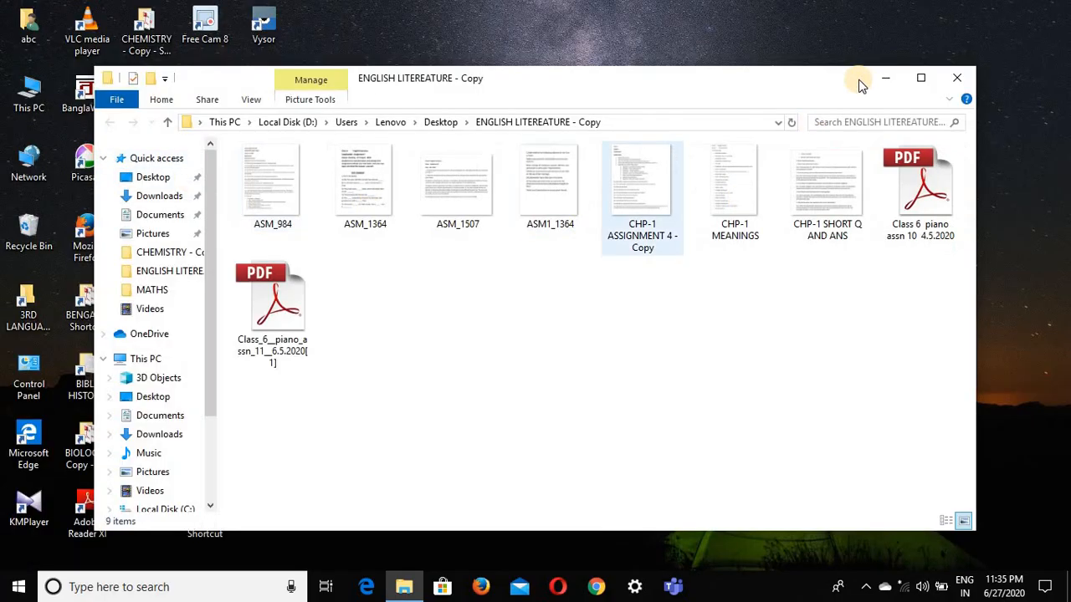
{"action": "left_click", "coordinate": [920, 78]}
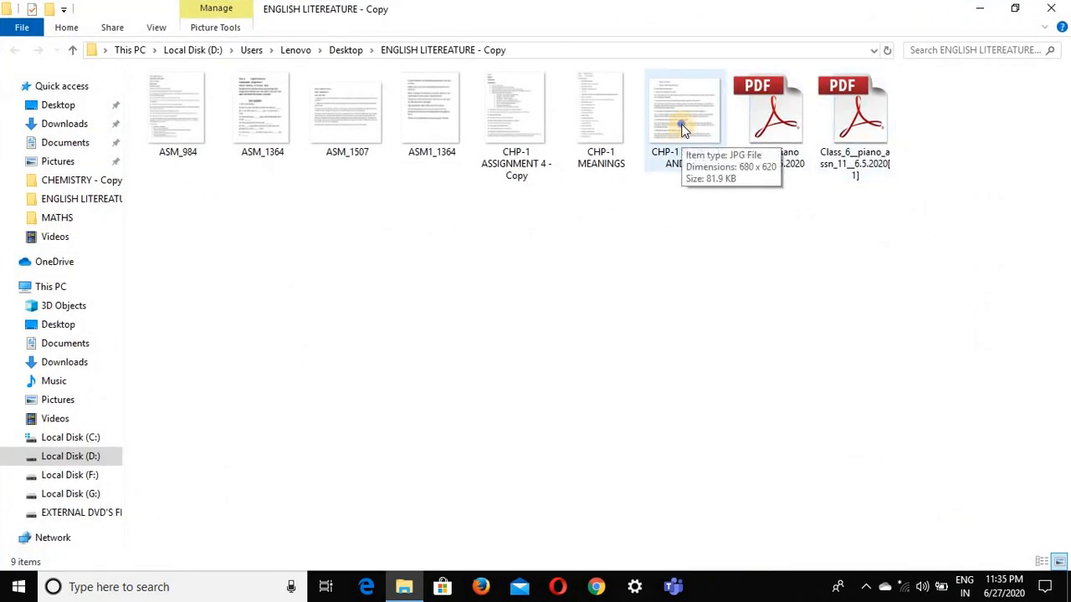
{"action": "right_click", "coordinate": [682, 124]}
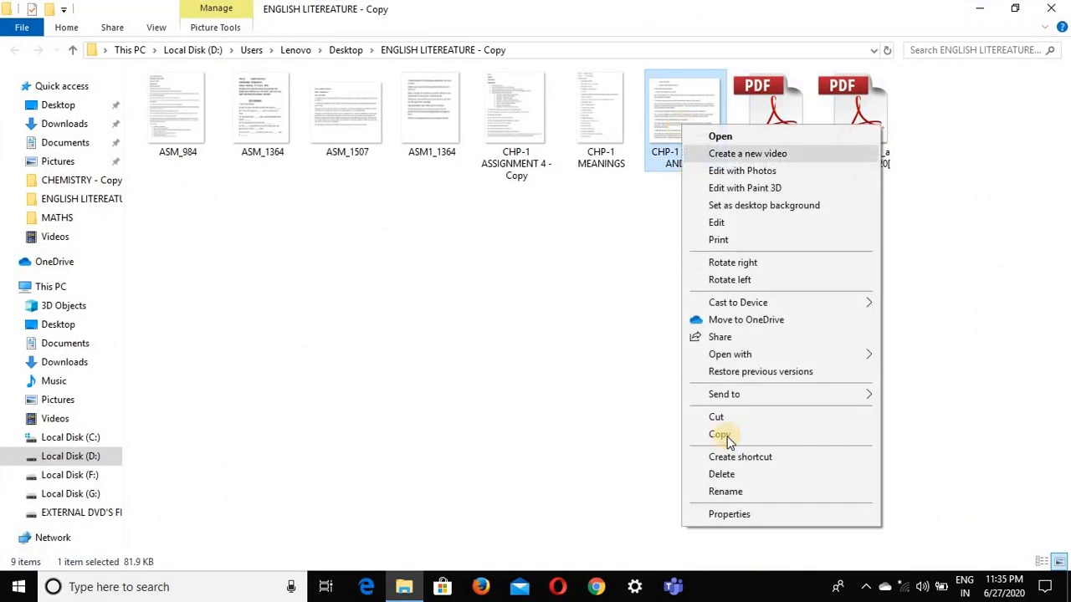
{"action": "left_click", "coordinate": [757, 515]}
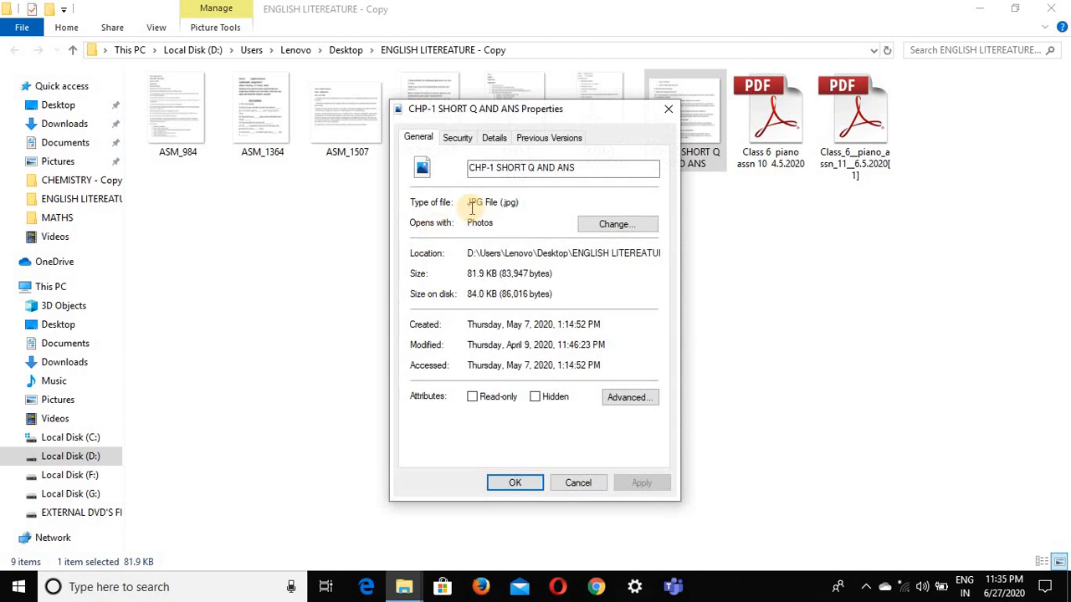
{"action": "left_click", "coordinate": [669, 109]}
Copy the CHP-1 SHORT Q AND ANS image and close the folder window.
{"action": "right_click", "coordinate": [686, 139]}
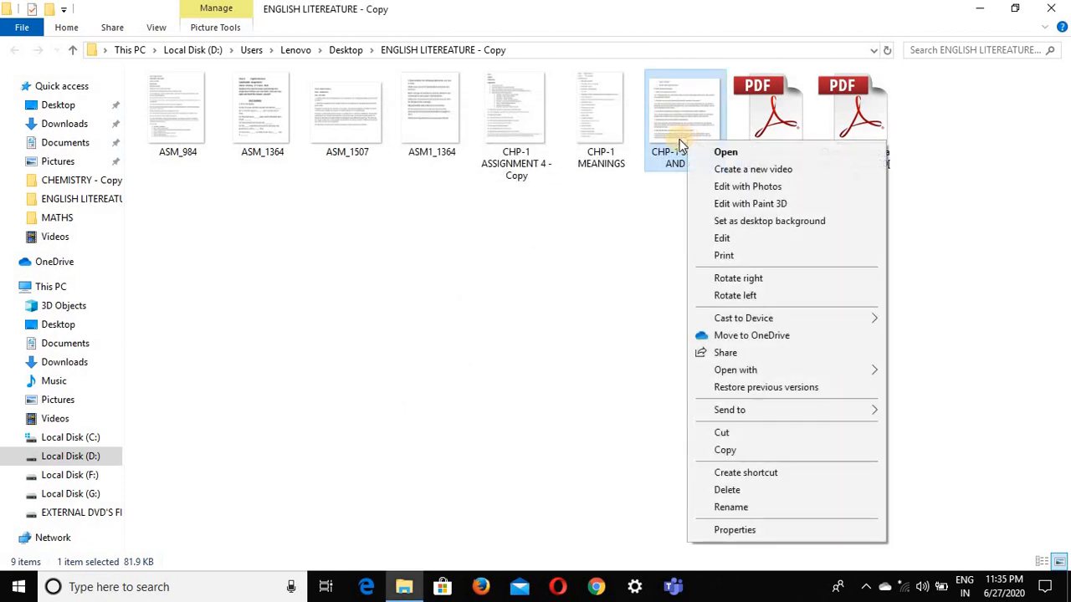
{"action": "left_click", "coordinate": [784, 449]}
{"action": "left_click", "coordinate": [1051, 10]}
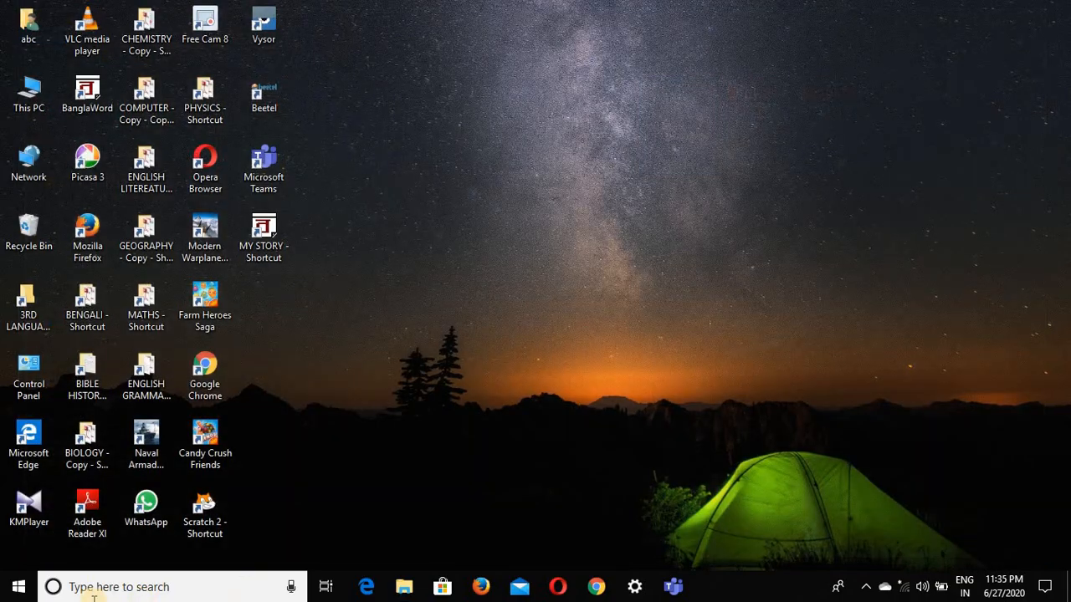
Search the computer for "microsoft one note", launch Microsoft OneNote 2010 and maximize its window.
{"action": "left_click", "coordinate": [134, 586]}
{"action": "type", "text": "micr"}
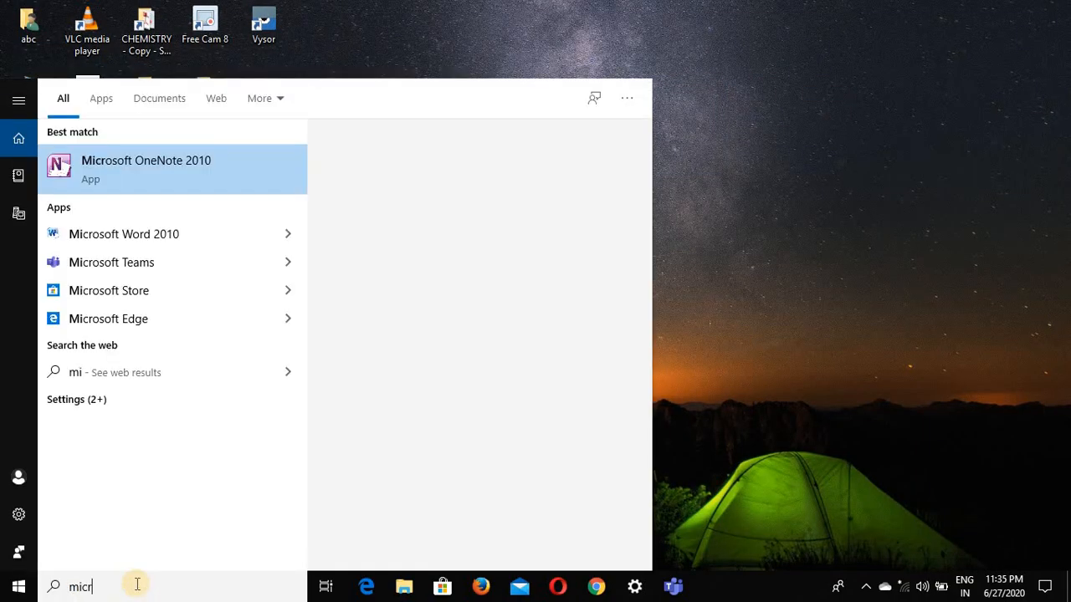
{"action": "type", "text": "osoft"}
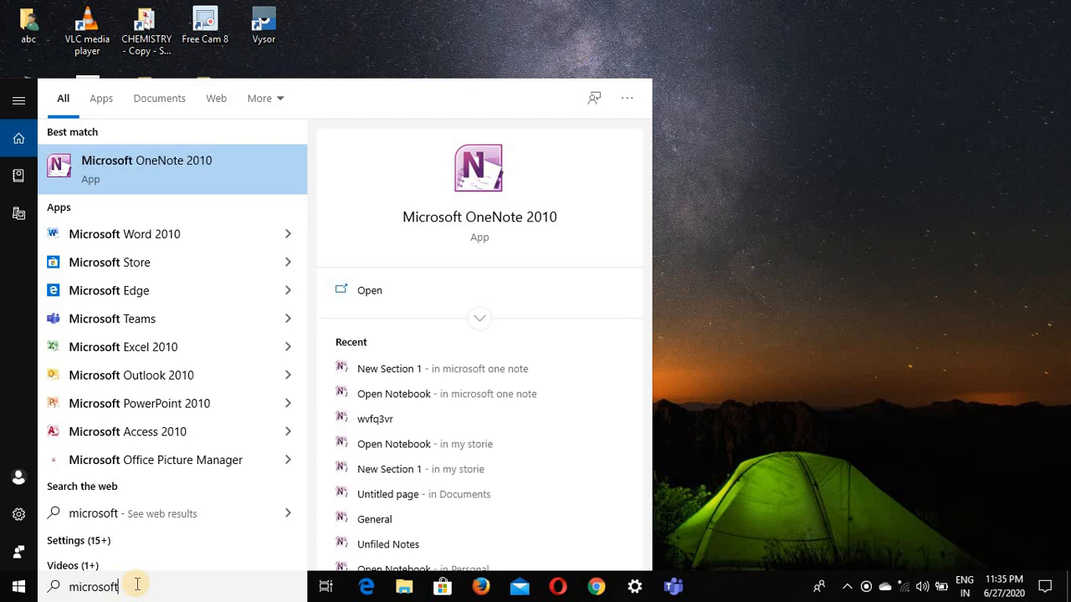
{"action": "type", "text": " one note"}
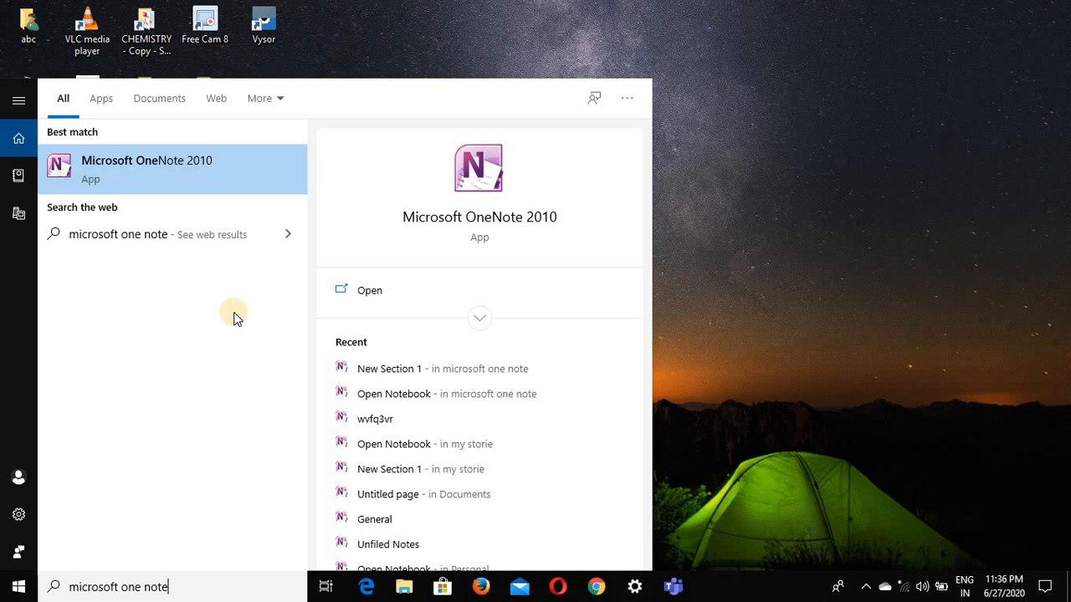
{"action": "left_click", "coordinate": [285, 184]}
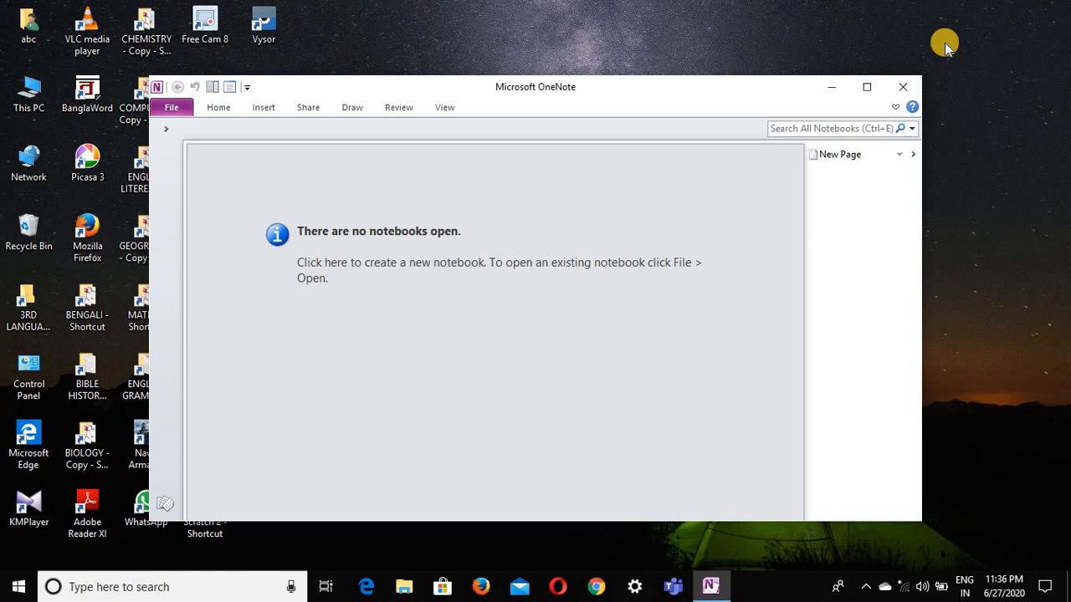
{"action": "left_click", "coordinate": [867, 86]}
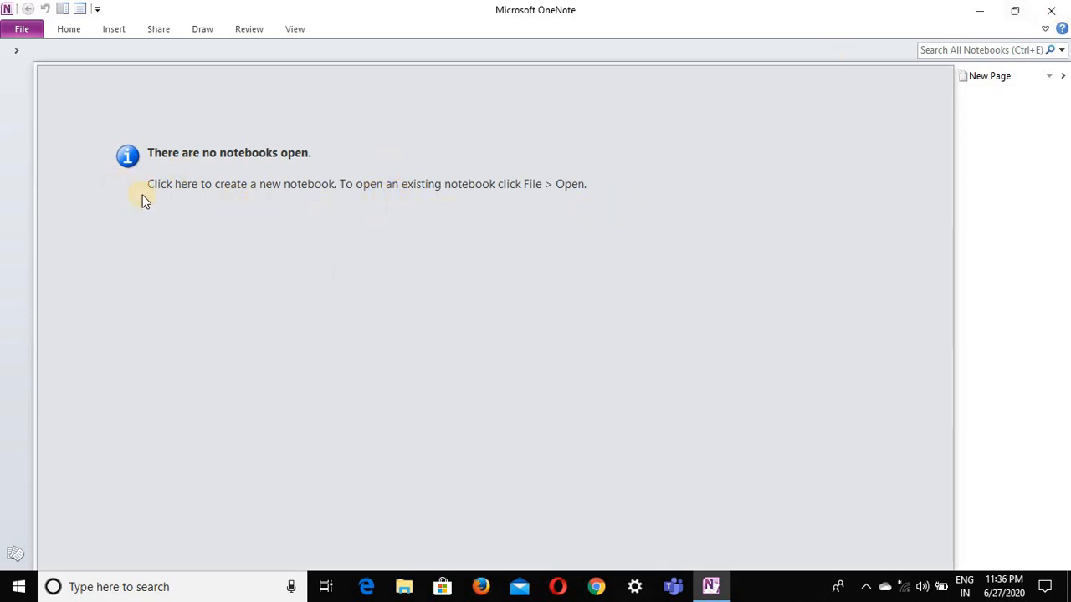
Start a new notebook stored on My Computer and name it MICROSOFT ONE NOTE.
{"action": "left_click", "coordinate": [190, 194]}
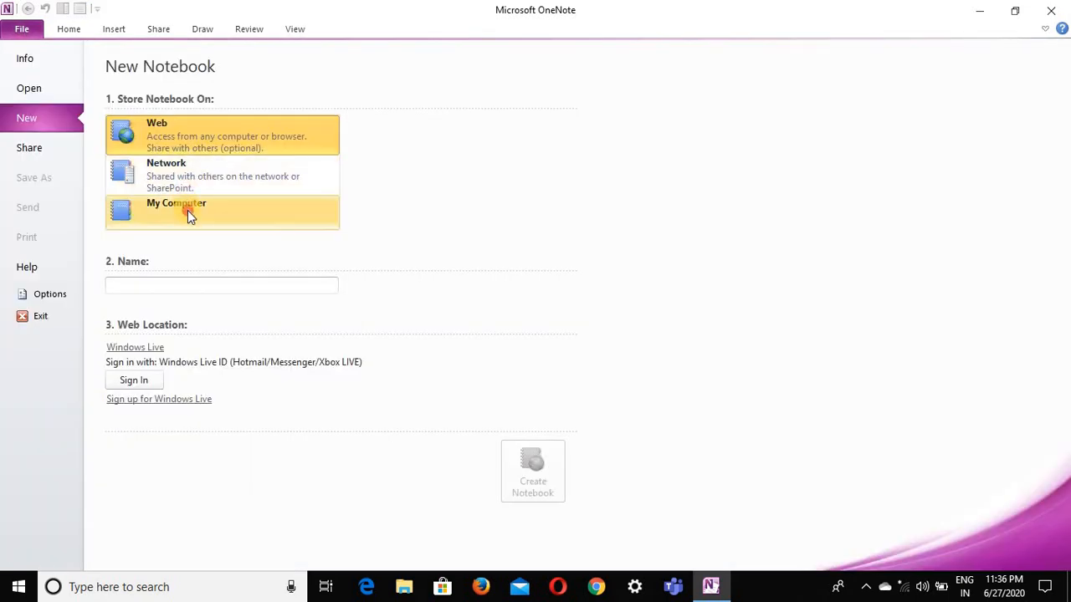
{"action": "left_click", "coordinate": [187, 210]}
{"action": "left_click", "coordinate": [209, 284]}
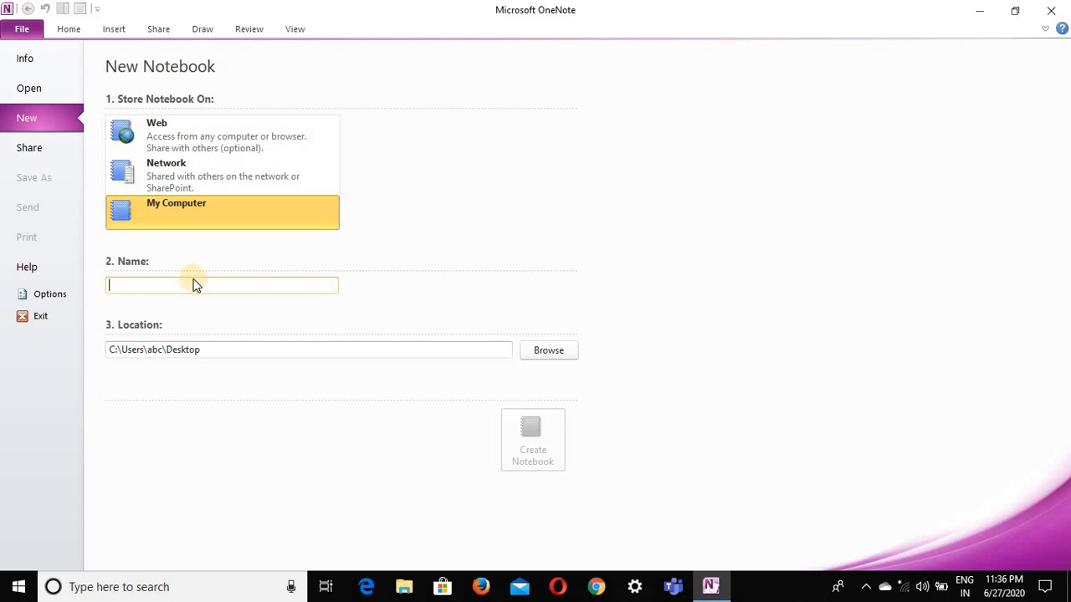
{"action": "type", "text": "MICR"}
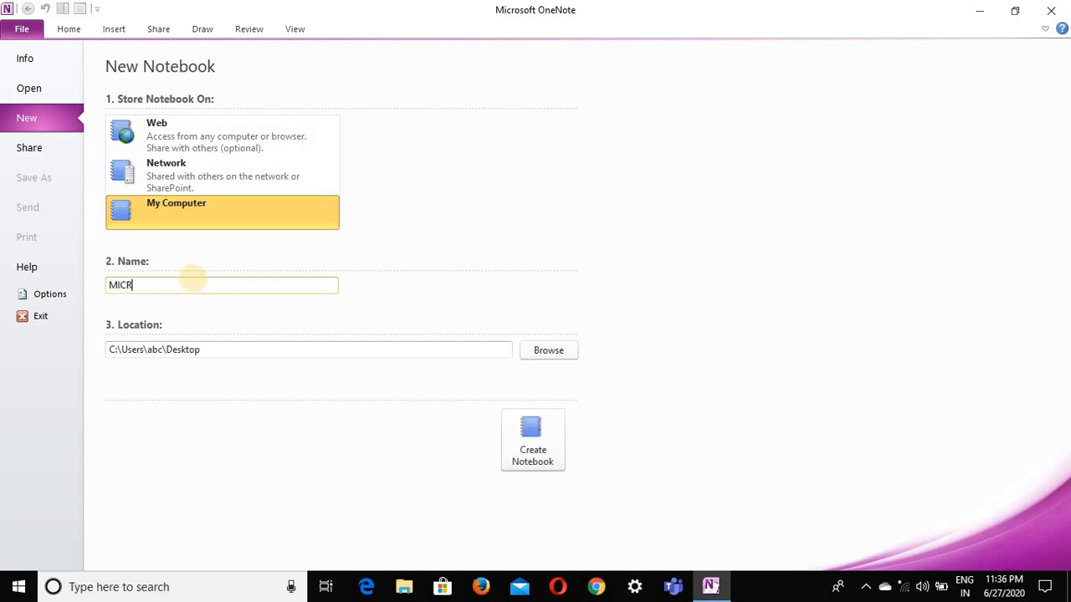
{"action": "type", "text": "OSOFTBONE NOTE"}
{"action": "left_click", "coordinate": [165, 285]}
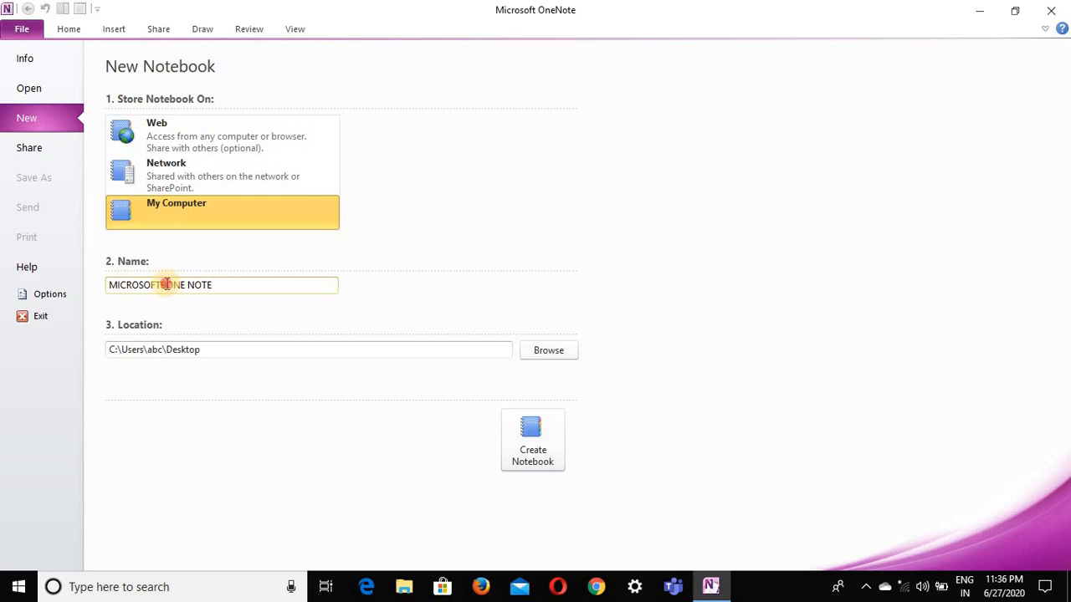
{"action": "key", "text": "BackSpace"}
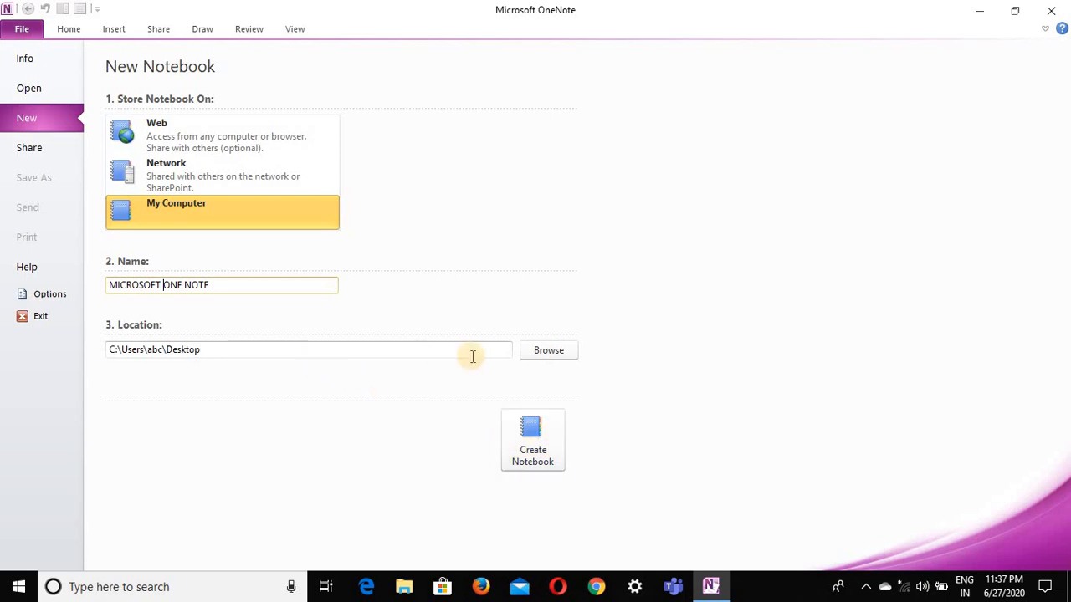
Choose the Desktop folder as the notebook's location and create the notebook.
{"action": "left_click", "coordinate": [566, 353]}
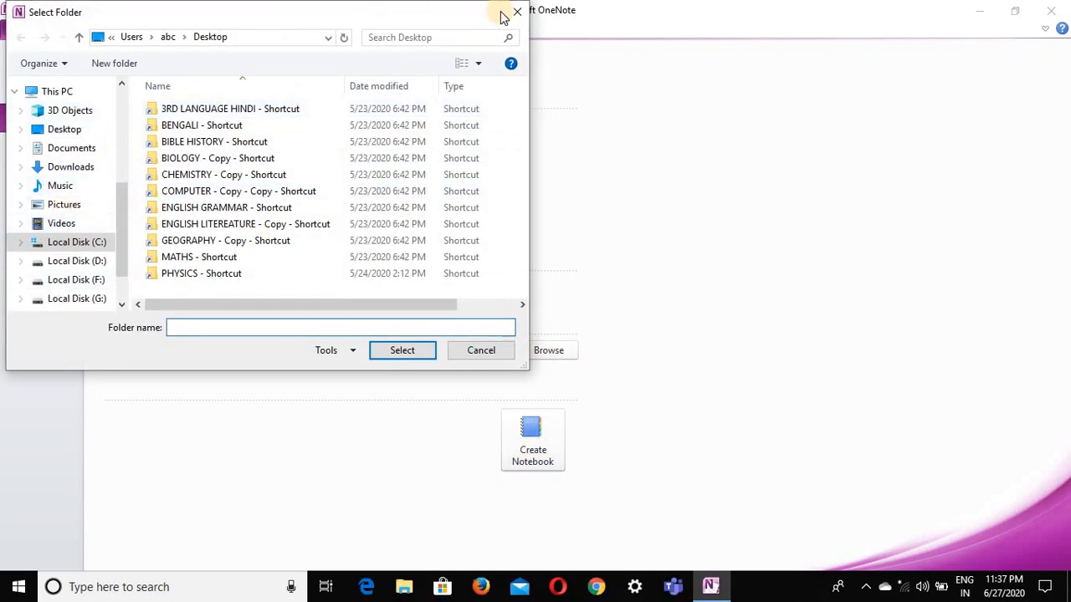
{"action": "left_click", "coordinate": [78, 134]}
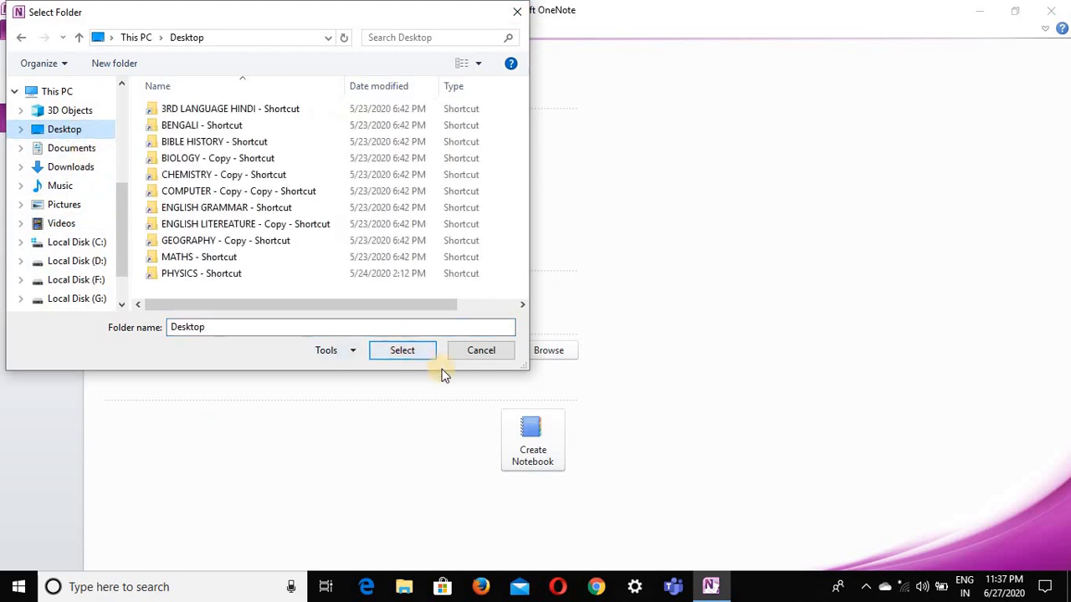
{"action": "left_click", "coordinate": [409, 349]}
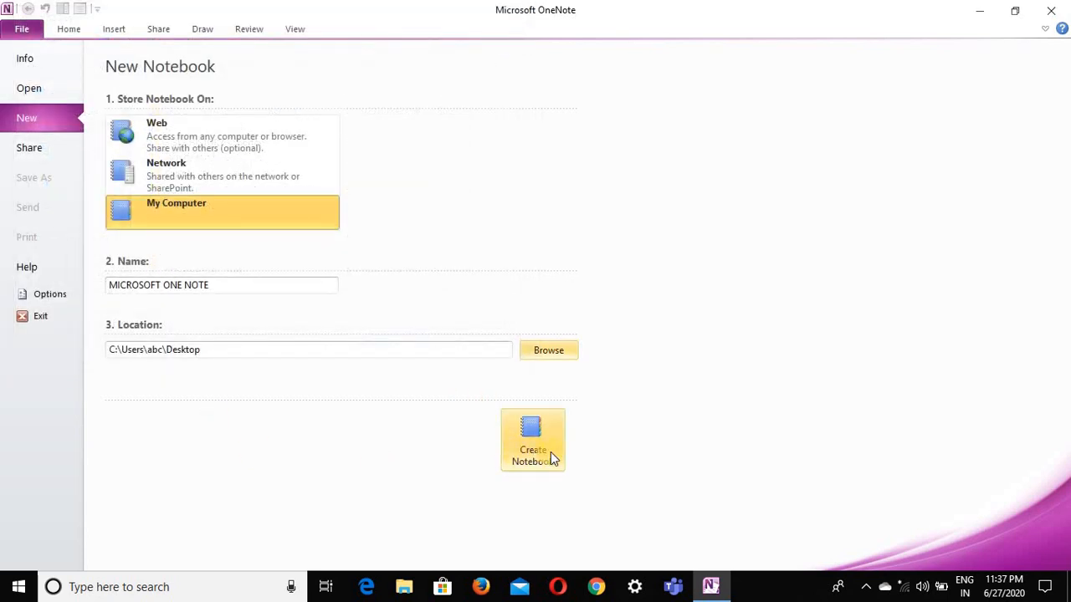
{"action": "left_click", "coordinate": [537, 457]}
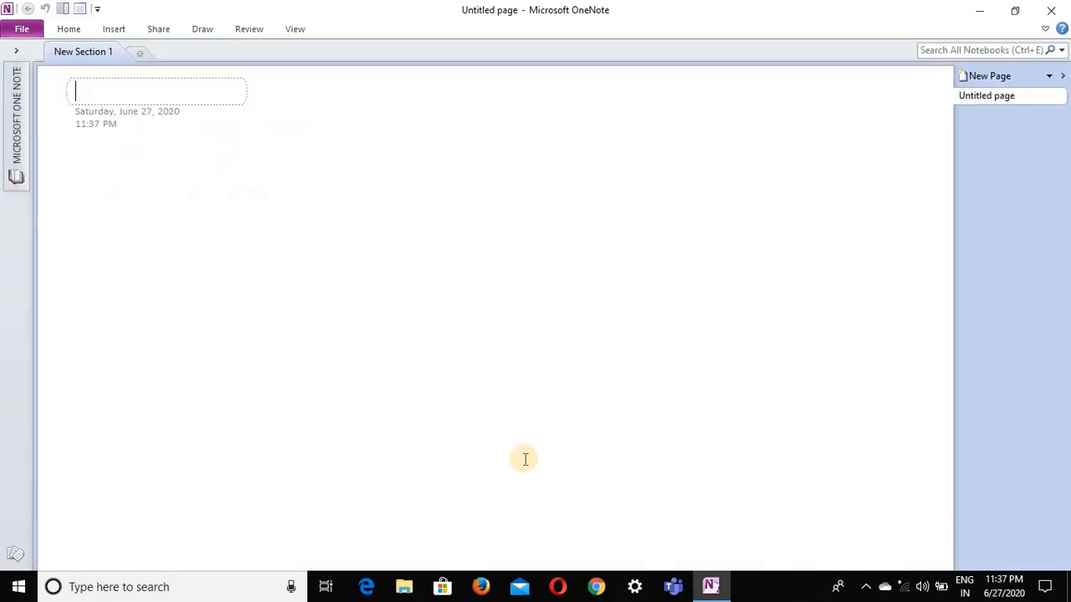
Check the contents of the new MICROSOFT ONE NOTE folder on the desktop, close it and return to OneNote.
{"action": "left_click", "coordinate": [981, 10]}
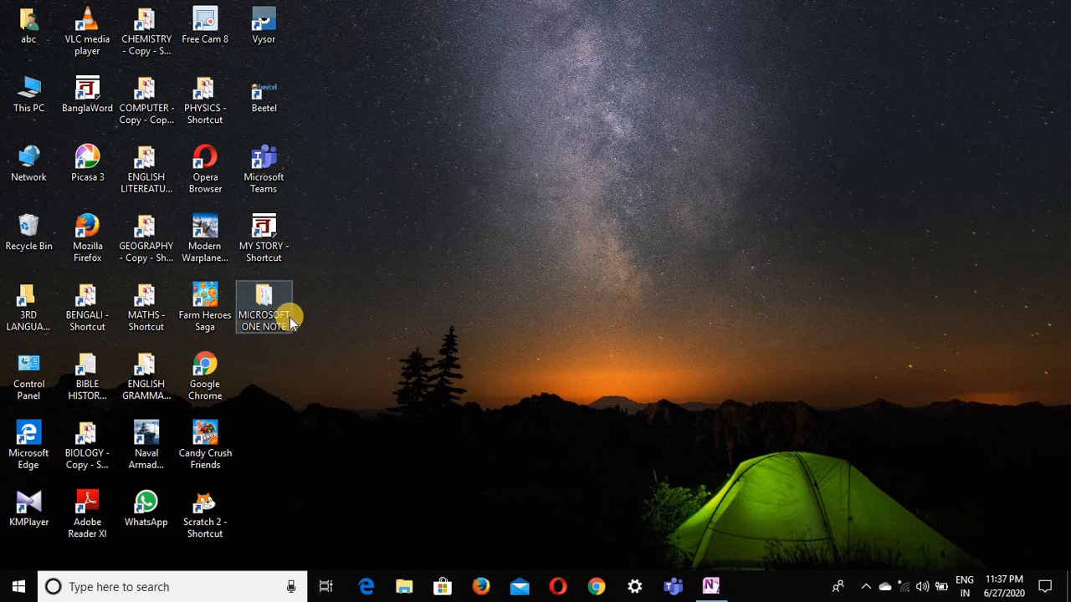
{"action": "double_click", "coordinate": [287, 316]}
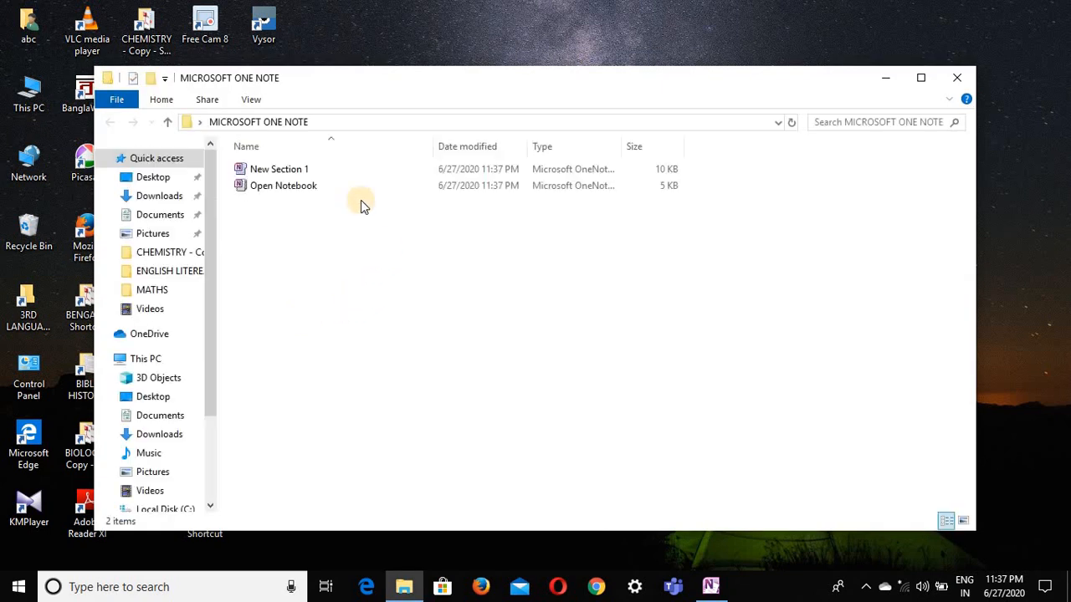
{"action": "left_click", "coordinate": [960, 78]}
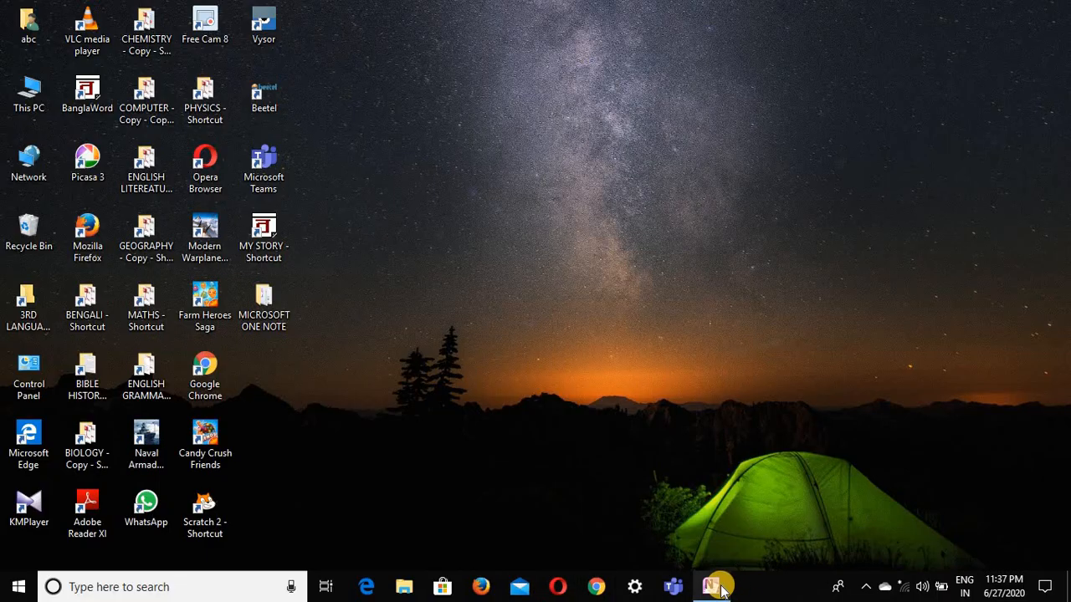
{"action": "left_click", "coordinate": [719, 588]}
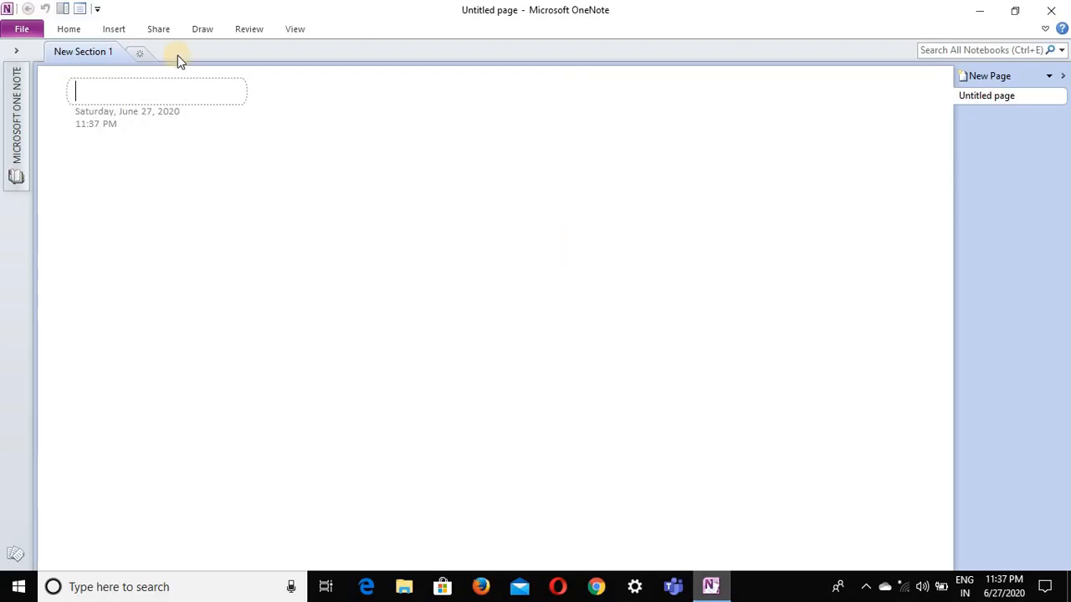
Insert the picture CHP-1 SHORT Q AND ANS from the Desktop's ENGLISH LITEREATURE folder in a note container below the page date.
{"action": "left_click", "coordinate": [81, 165]}
{"action": "right_click", "coordinate": [86, 167]}
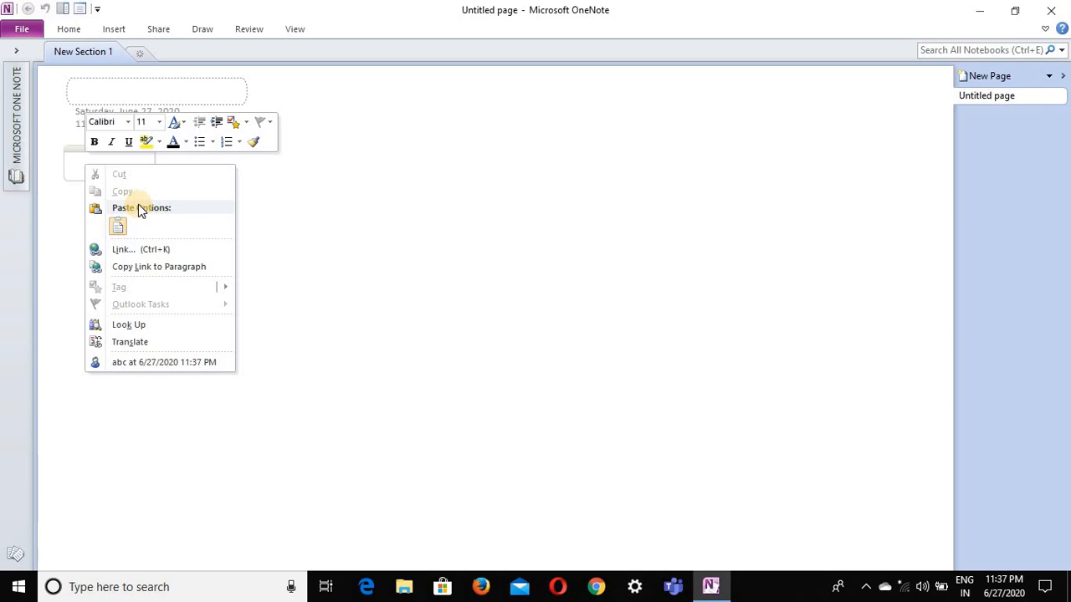
{"action": "left_click", "coordinate": [390, 222]}
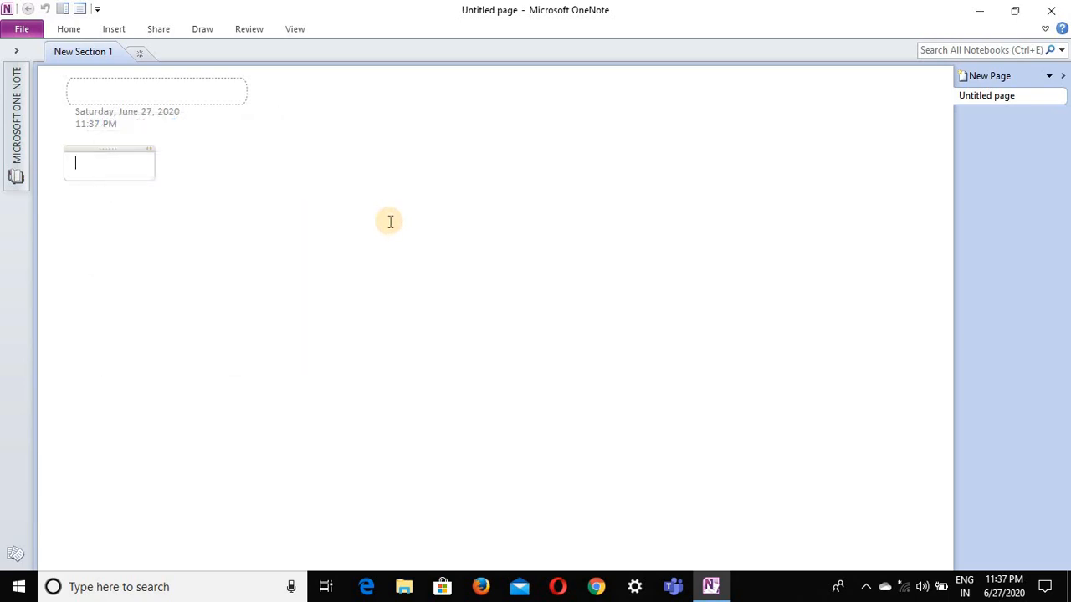
{"action": "left_click", "coordinate": [114, 30]}
{"action": "left_click", "coordinate": [90, 82]}
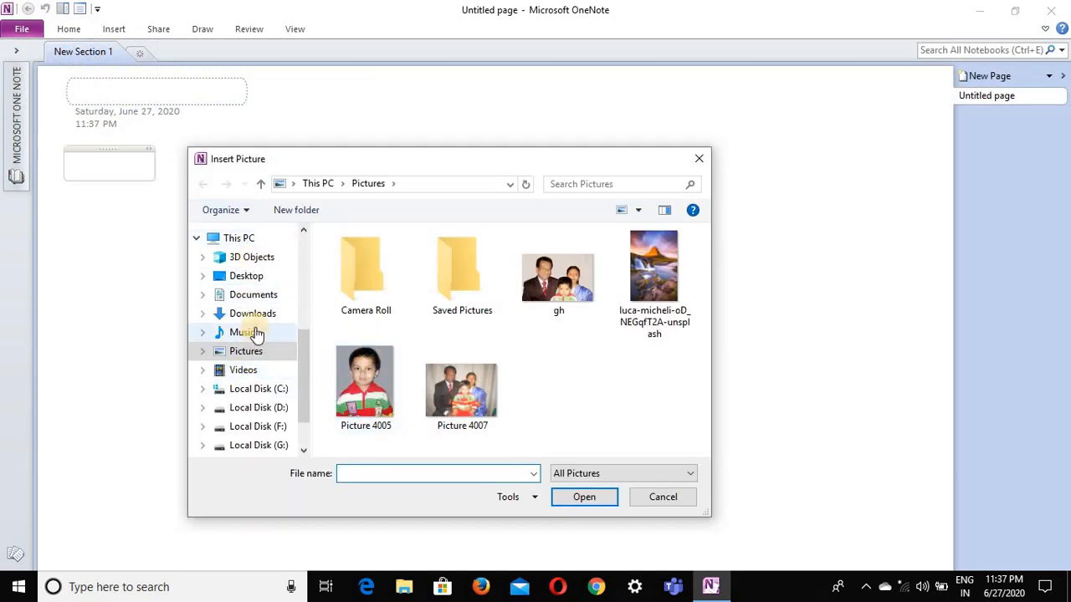
{"action": "left_click", "coordinate": [257, 284]}
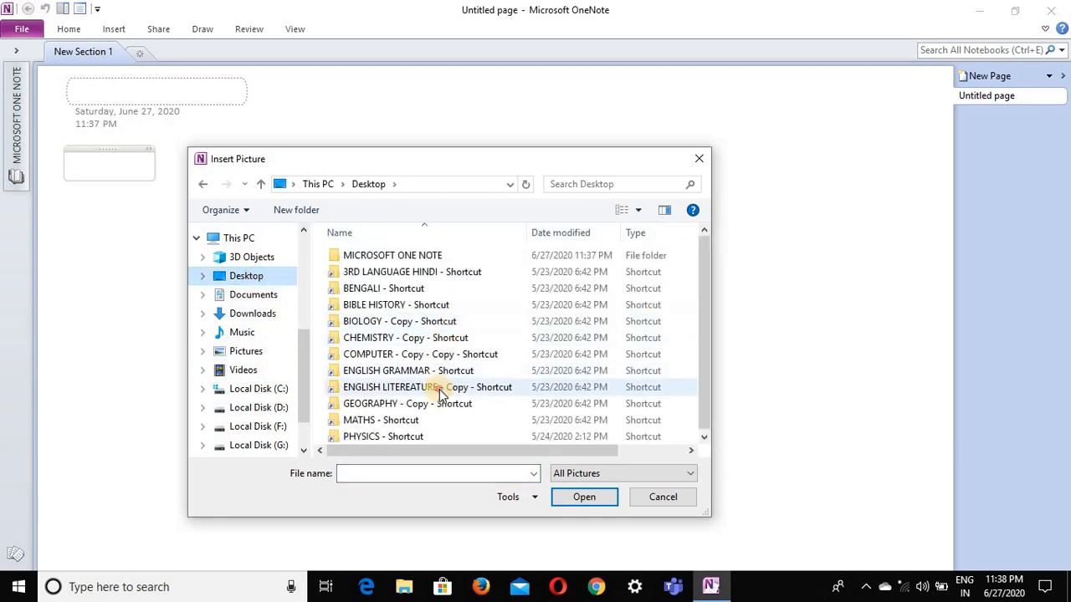
{"action": "double_click", "coordinate": [439, 389]}
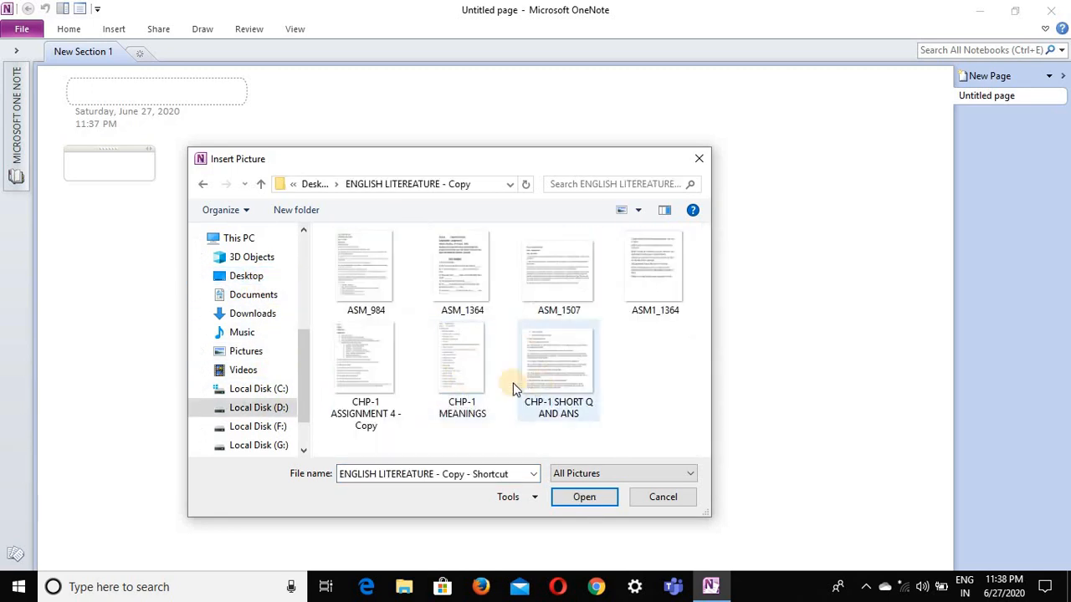
{"action": "left_click", "coordinate": [548, 383]}
{"action": "left_click", "coordinate": [586, 499]}
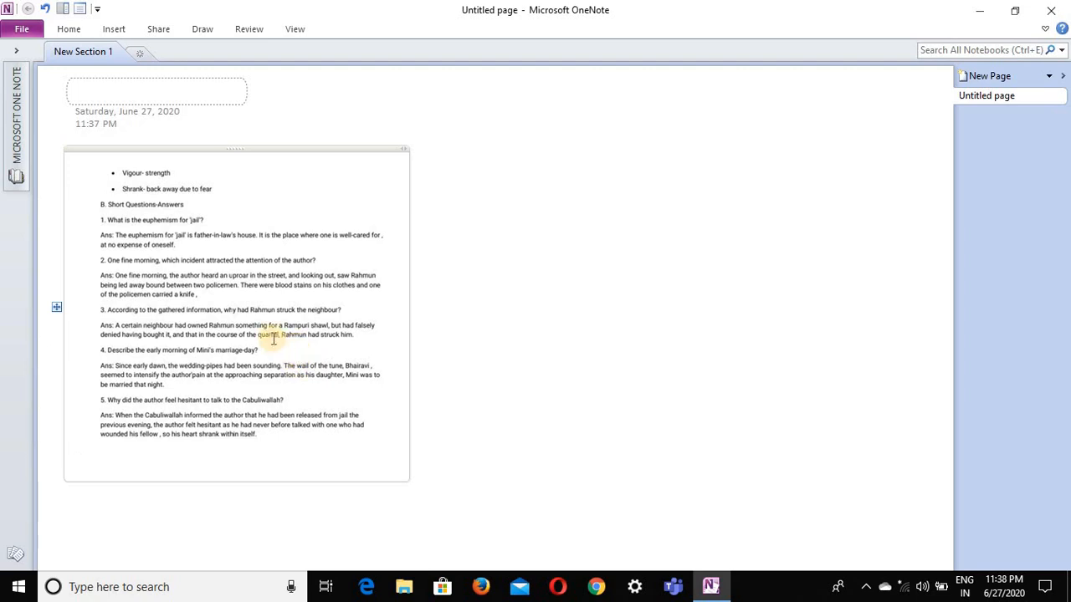
{"action": "right_click", "coordinate": [208, 167]}
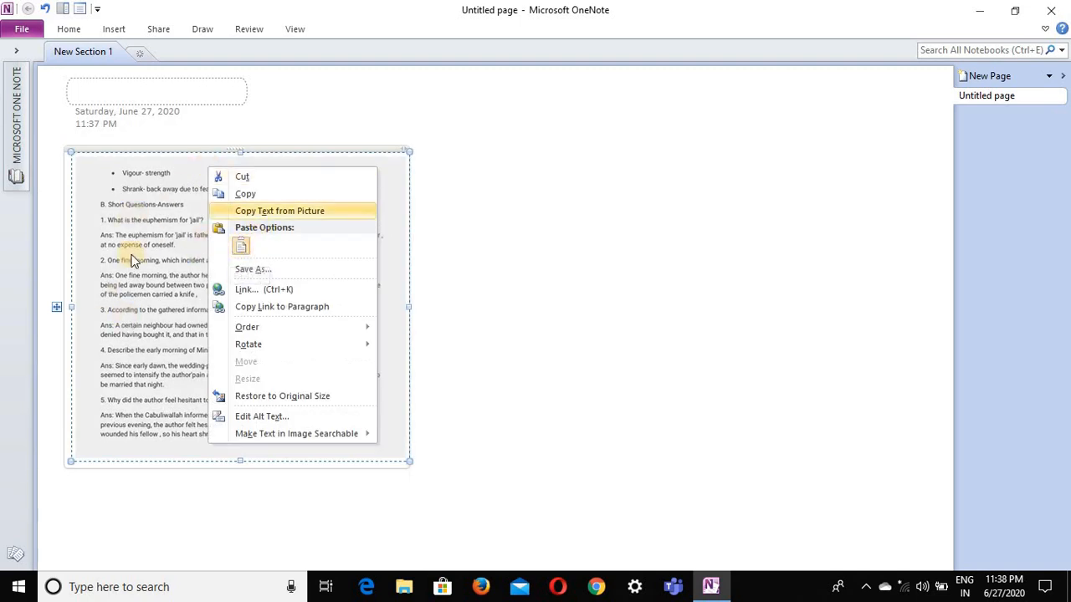
{"action": "key", "text": "Escape"}
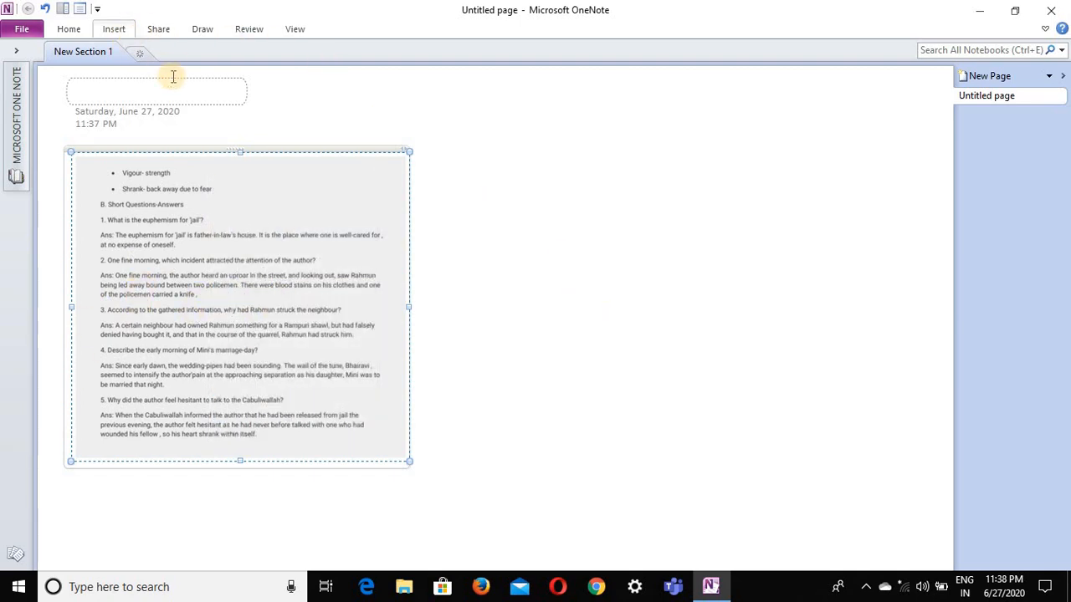
{"action": "left_click", "coordinate": [576, 218]}
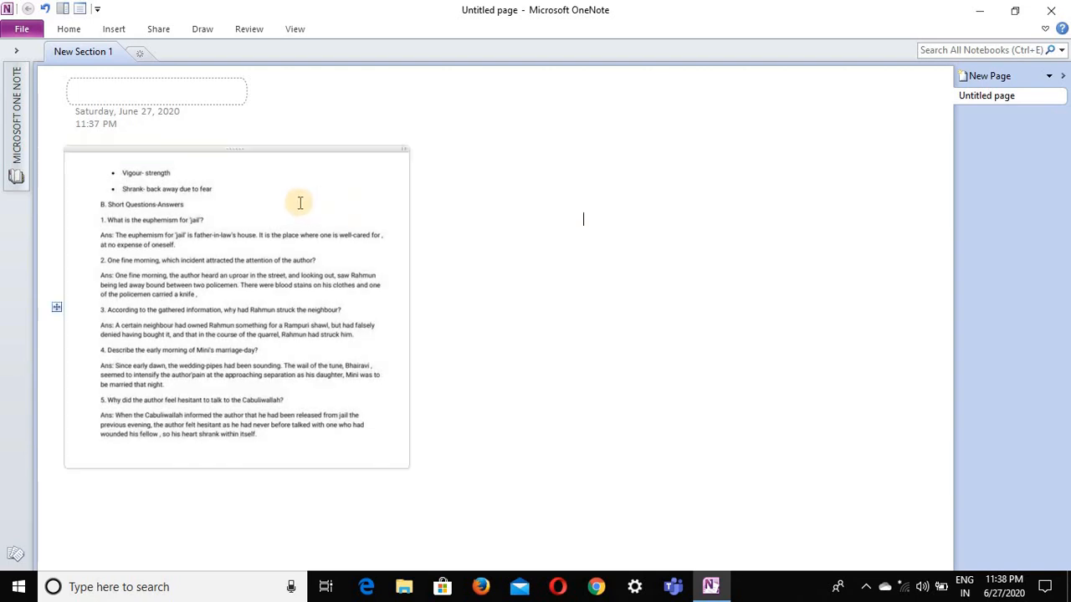
{"action": "right_click", "coordinate": [243, 186]}
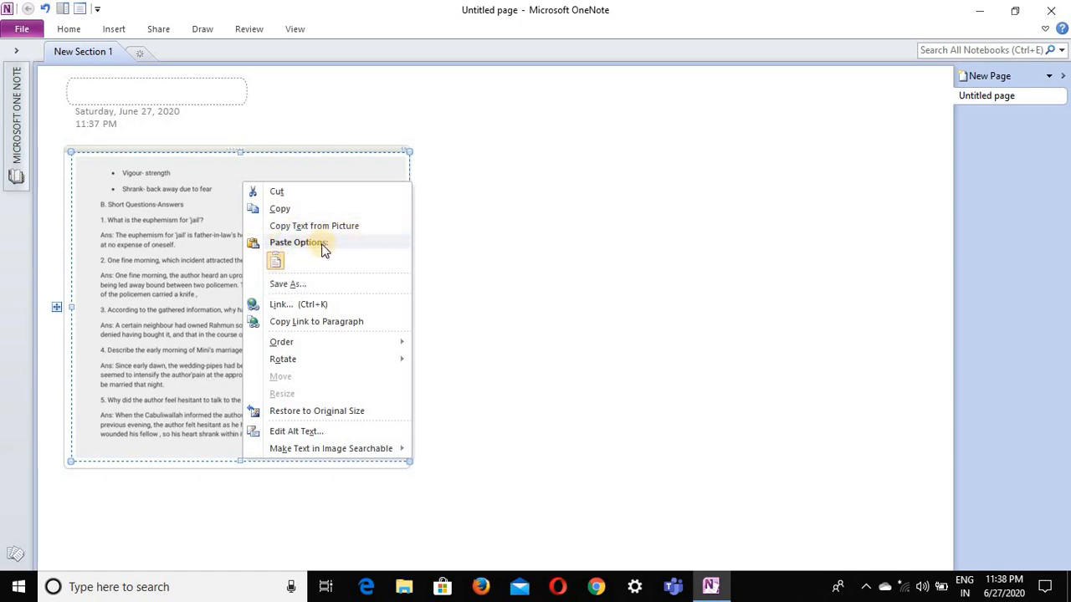
{"action": "left_click", "coordinate": [560, 248]}
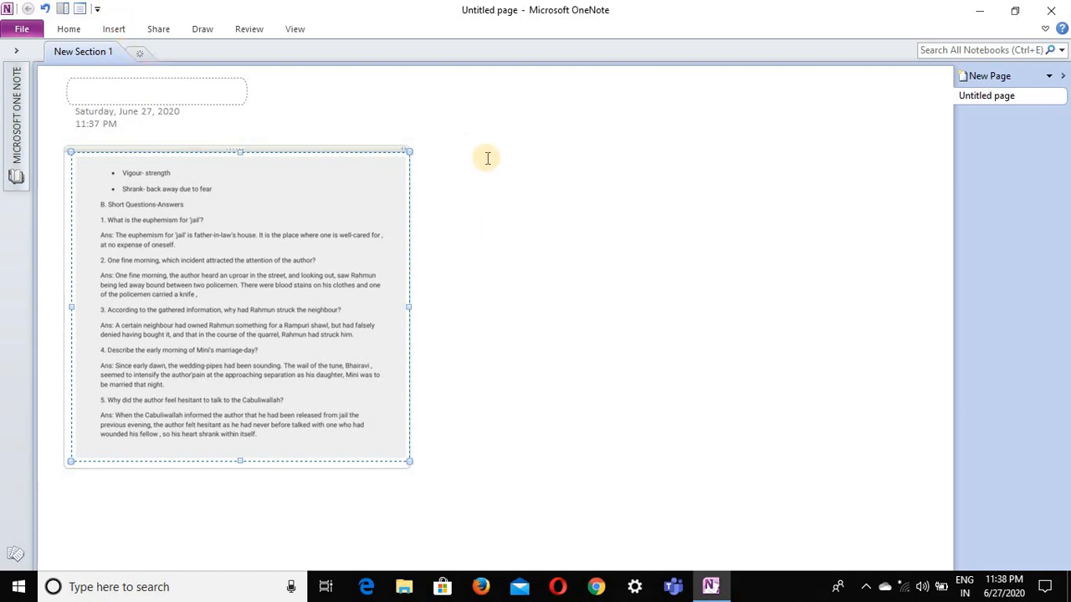
Copy the text from the inserted picture on the OneNote page and close OneNote.
{"action": "right_click", "coordinate": [313, 276]}
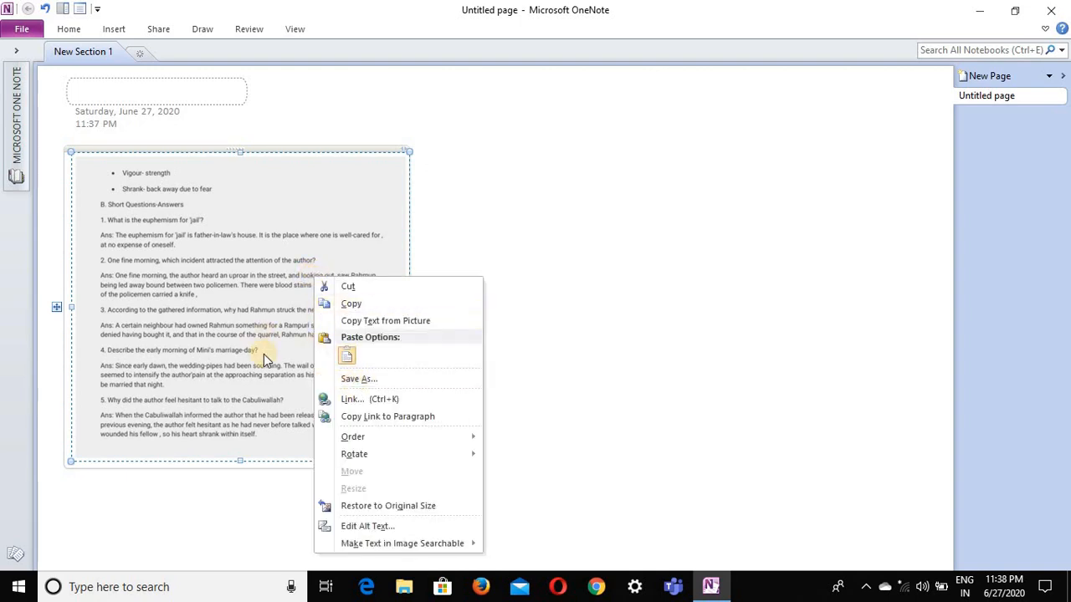
{"action": "left_click", "coordinate": [399, 321]}
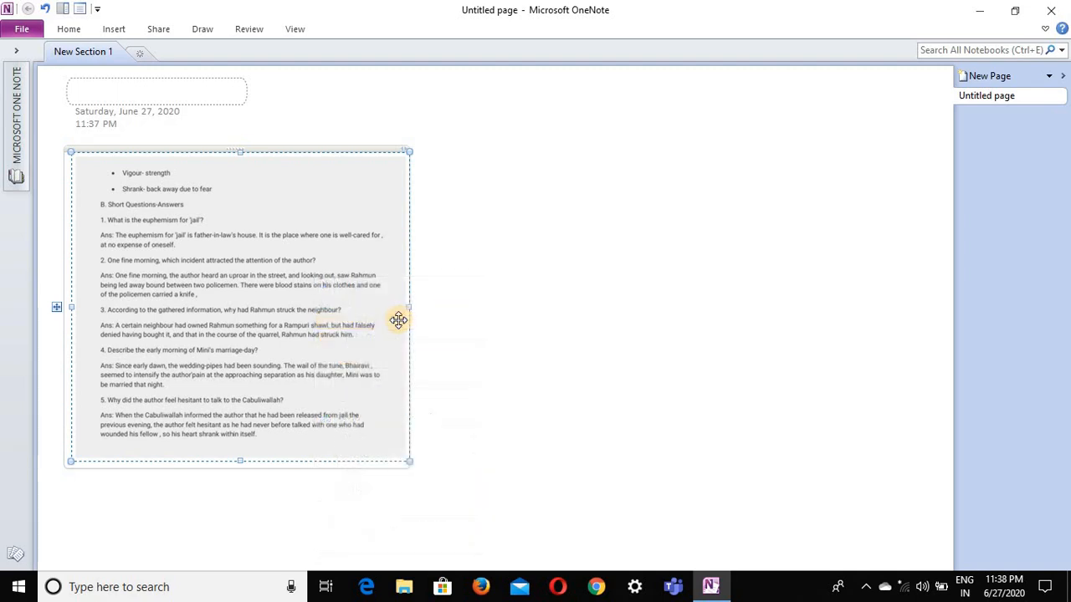
{"action": "left_click", "coordinate": [1056, 6]}
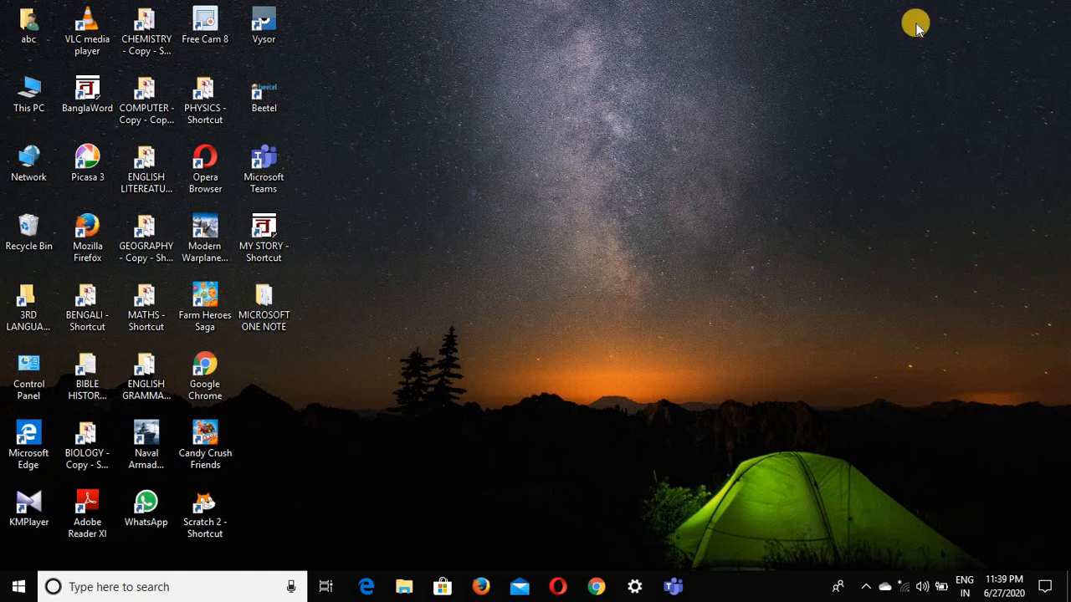
Search Windows for MICROSOFT, open Microsoft Word 2010 with a blank document and maximize its window.
{"action": "left_click", "coordinate": [217, 586]}
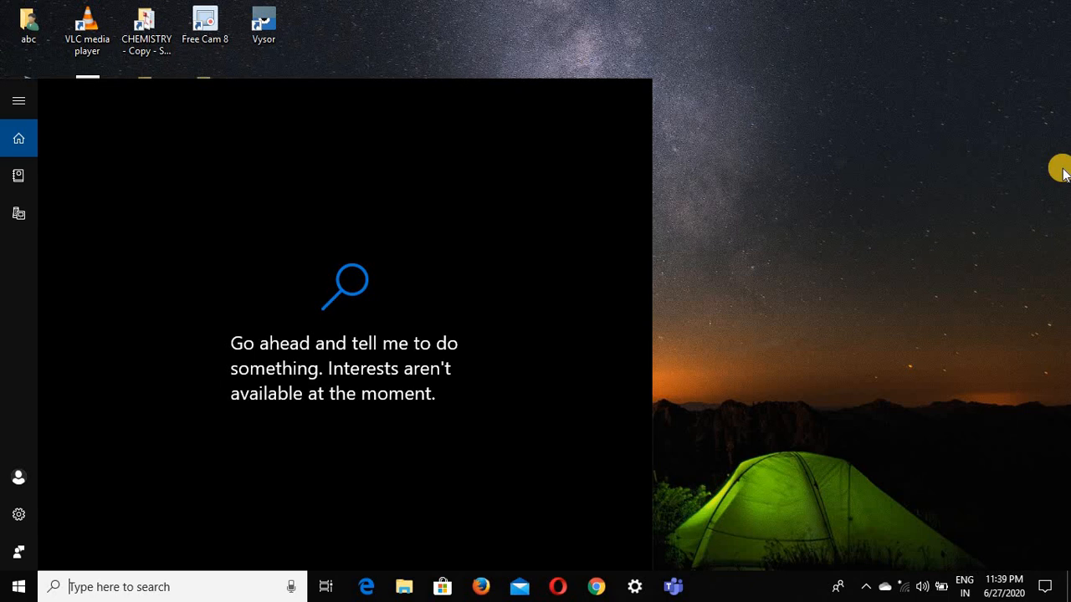
{"action": "type", "text": "MIC"}
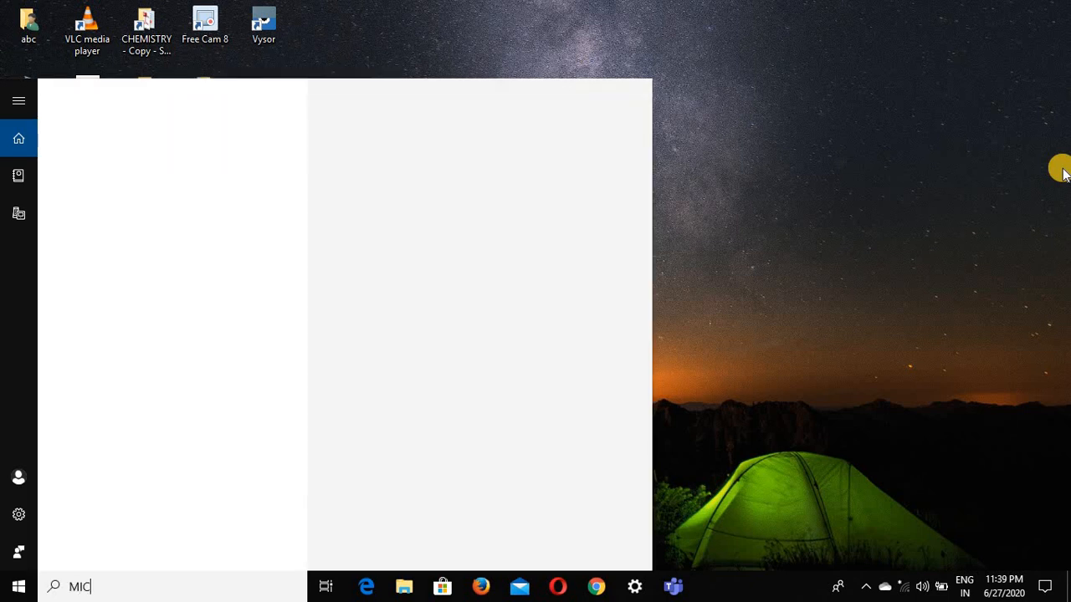
{"action": "type", "text": "ROSOFT"}
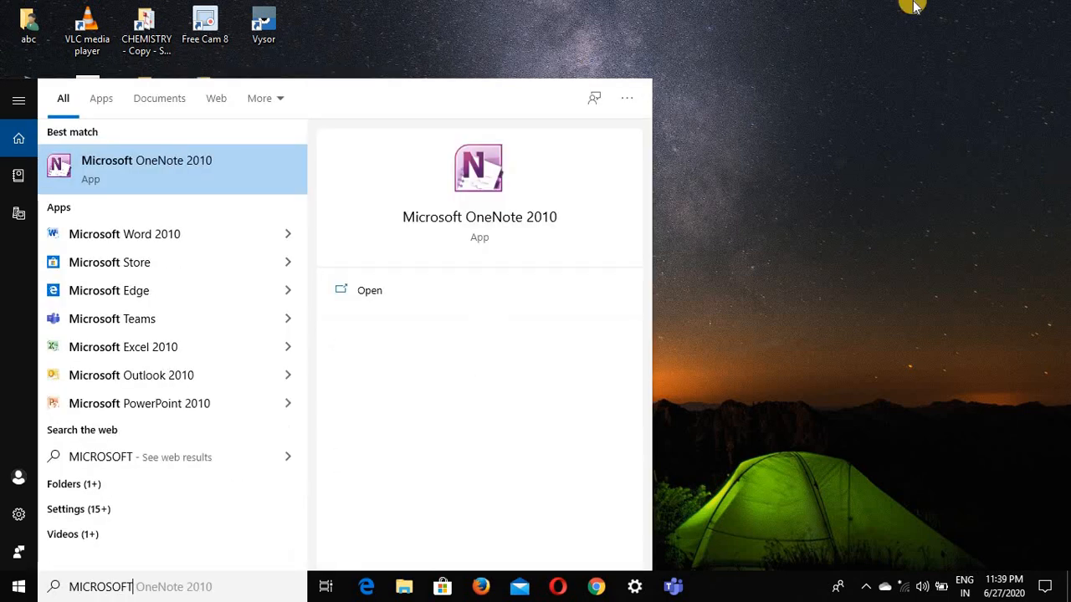
{"action": "left_click", "coordinate": [177, 236]}
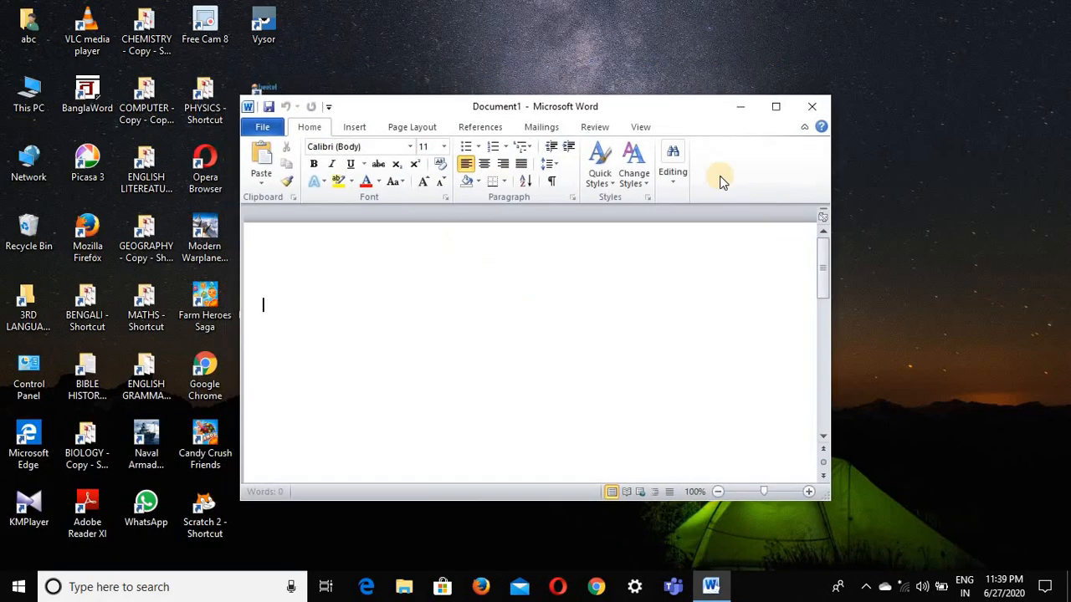
{"action": "left_click", "coordinate": [774, 107]}
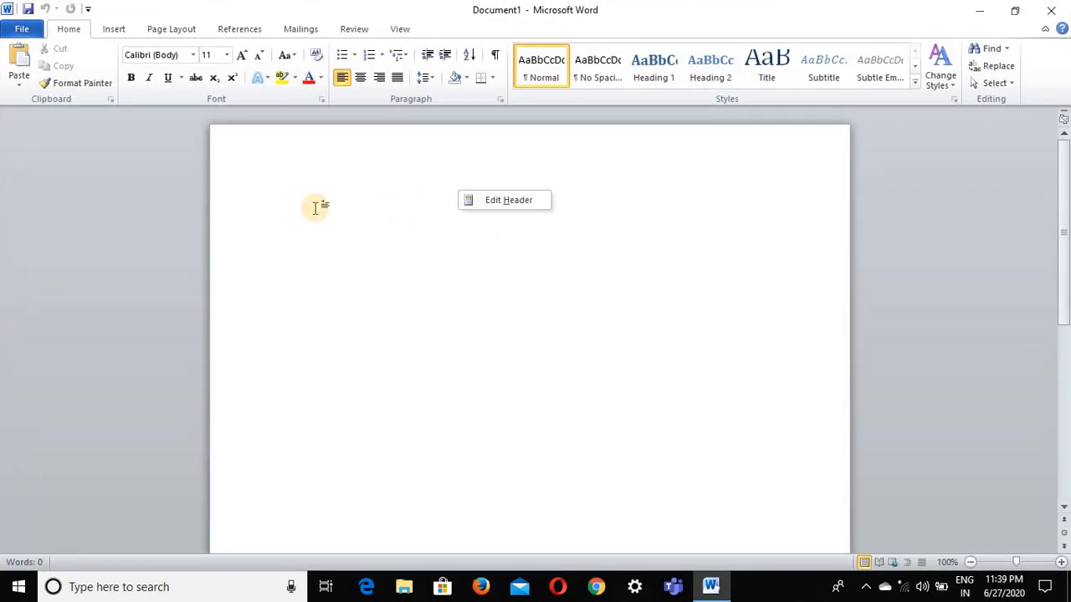
Paste the copied picture text into the blank document as text only and look through it.
{"action": "right_click", "coordinate": [283, 209]}
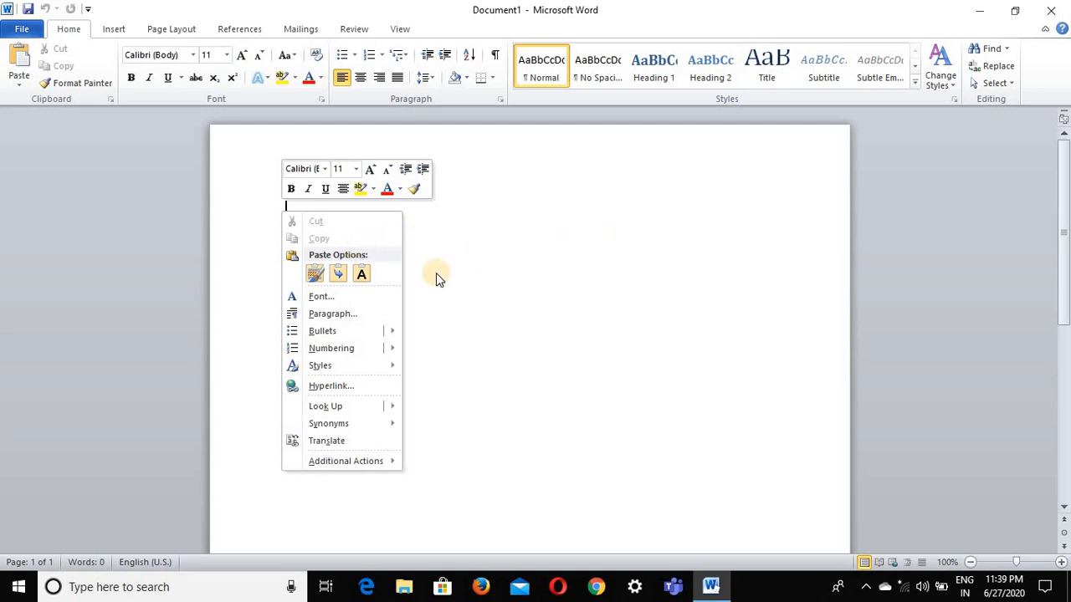
{"action": "left_click", "coordinate": [366, 284]}
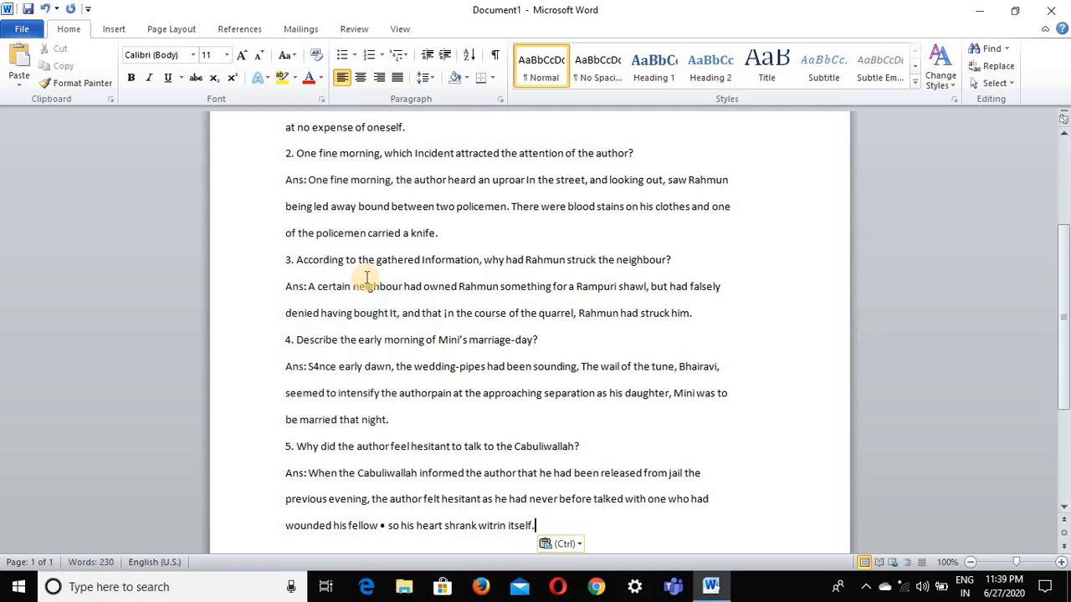
{"action": "scroll", "coordinate": [525, 255], "scroll_direction": "up", "scroll_amount": 4}
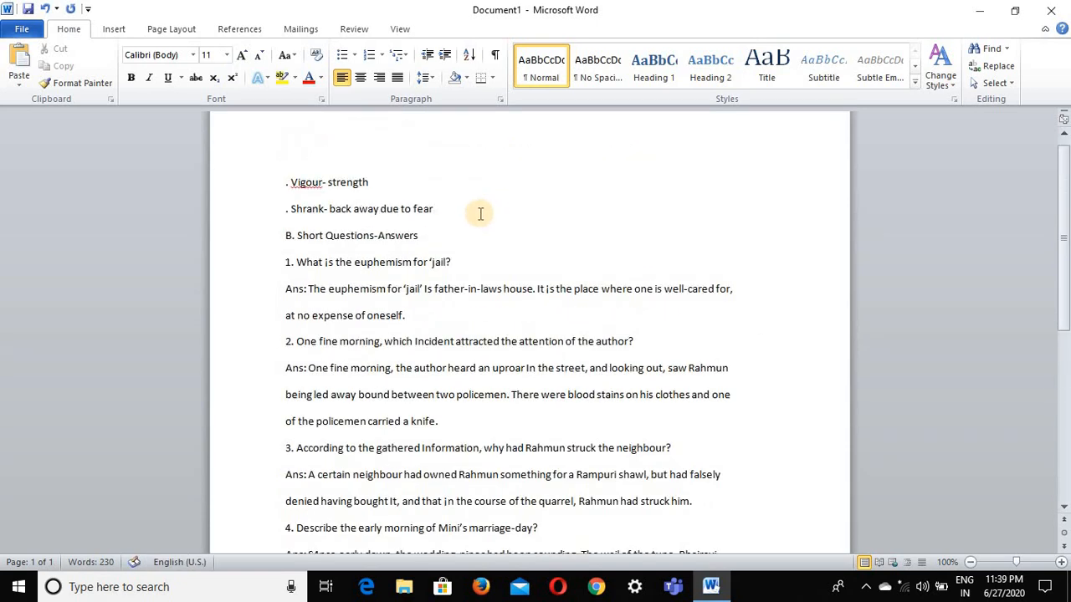
{"action": "scroll", "coordinate": [481, 217], "scroll_direction": "down", "scroll_amount": 4}
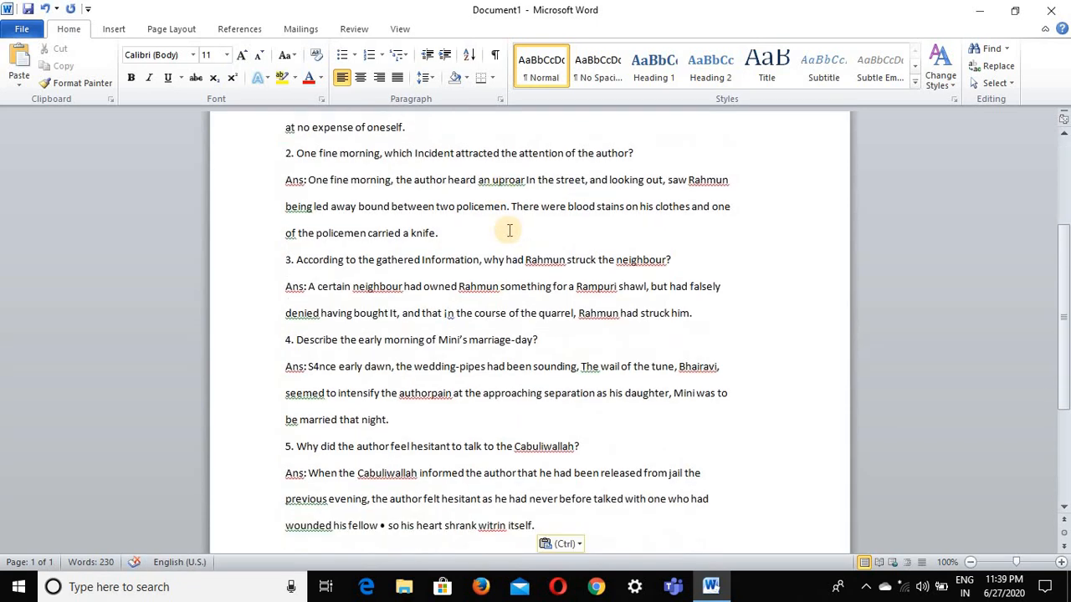
{"action": "scroll", "coordinate": [502, 226], "scroll_direction": "up", "scroll_amount": 3}
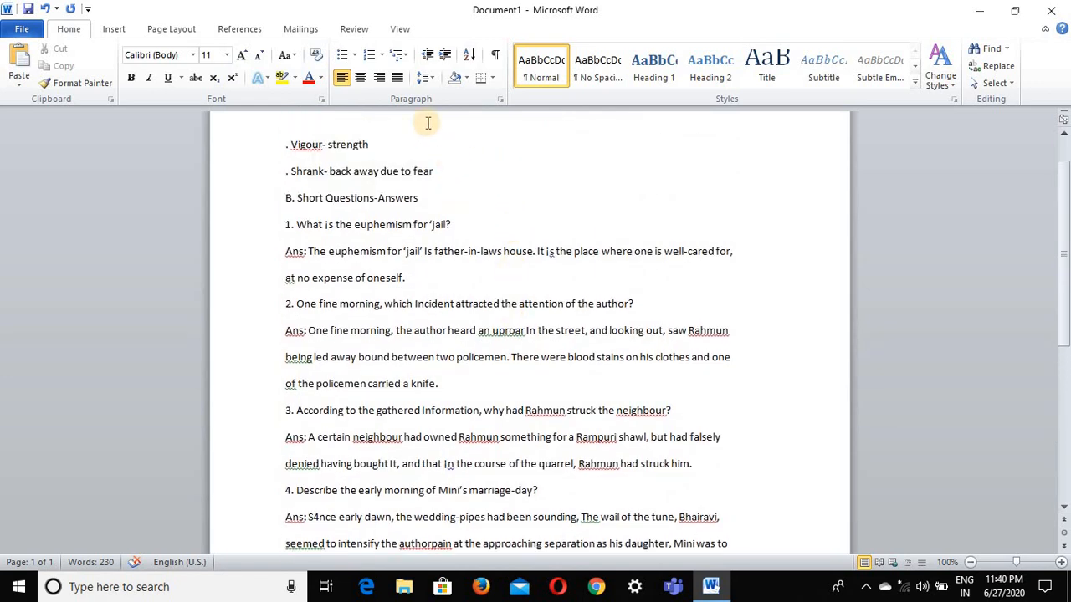
Open the picture CHP-1 SHORT Q AND ANS from the desktop's ENGLISH LITEREATURE folder and place it side by side with the Word document.
{"action": "left_click", "coordinate": [1014, 10]}
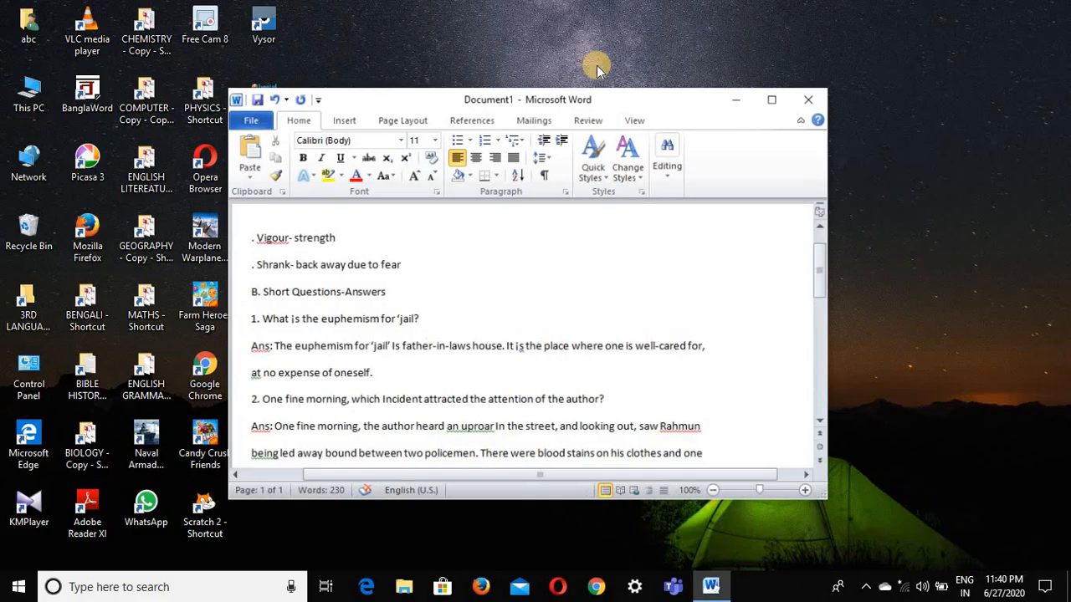
{"action": "left_click_drag", "start_coordinate": [628, 100], "coordinate": [708, 57]}
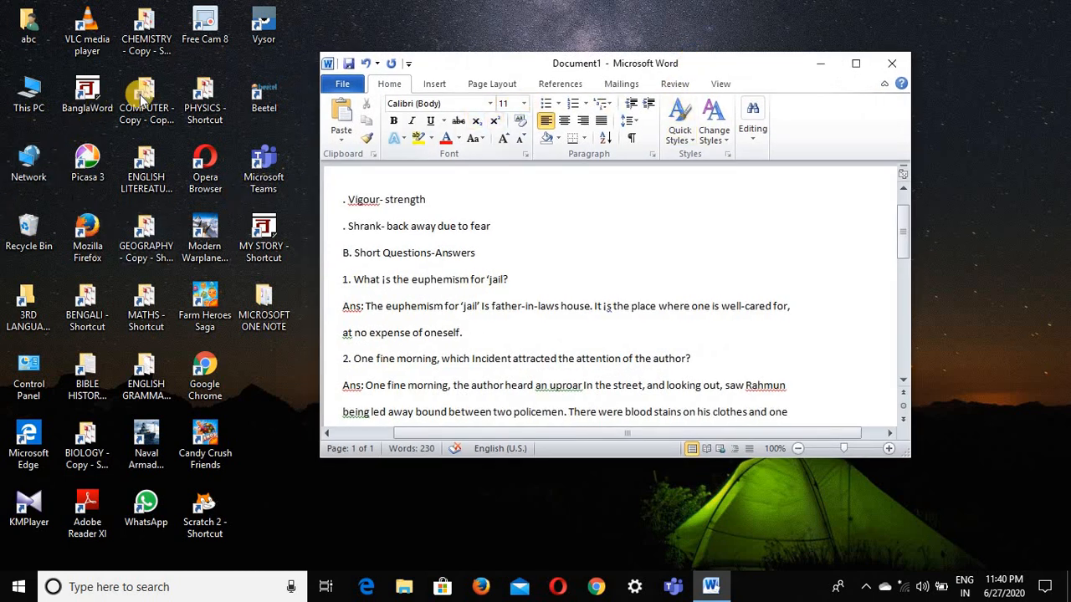
{"action": "left_click", "coordinate": [159, 170]}
{"action": "double_click", "coordinate": [159, 170]}
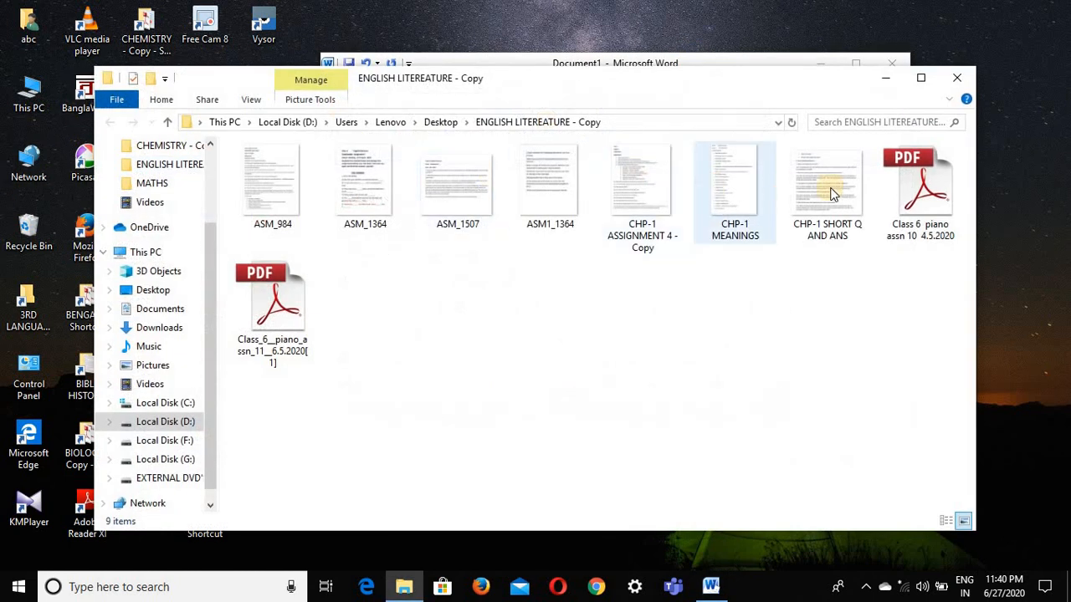
{"action": "left_click", "coordinate": [818, 201]}
{"action": "double_click", "coordinate": [818, 200]}
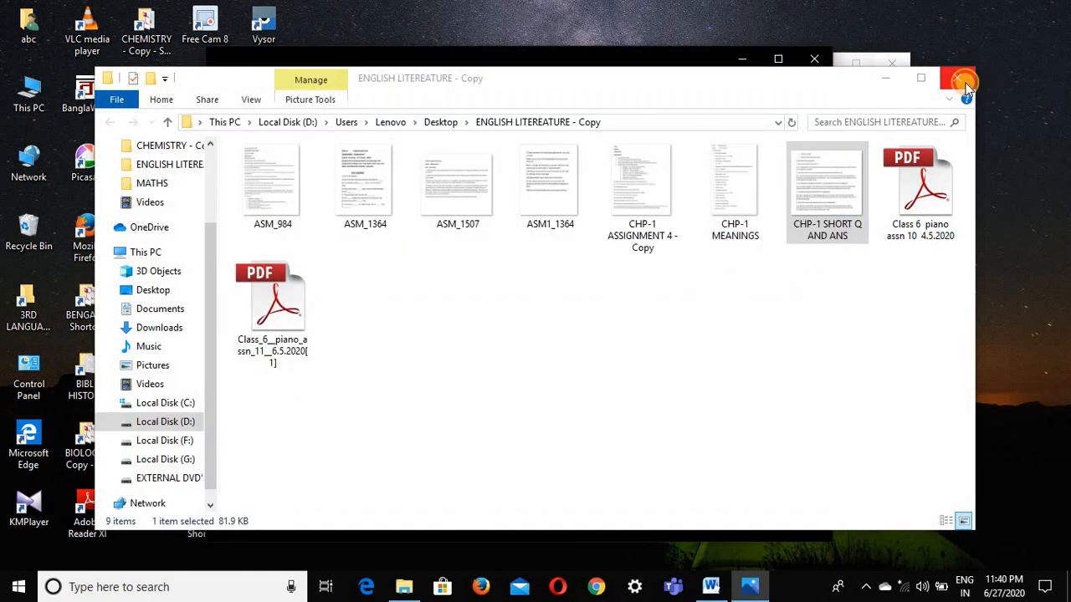
{"action": "left_click", "coordinate": [964, 83]}
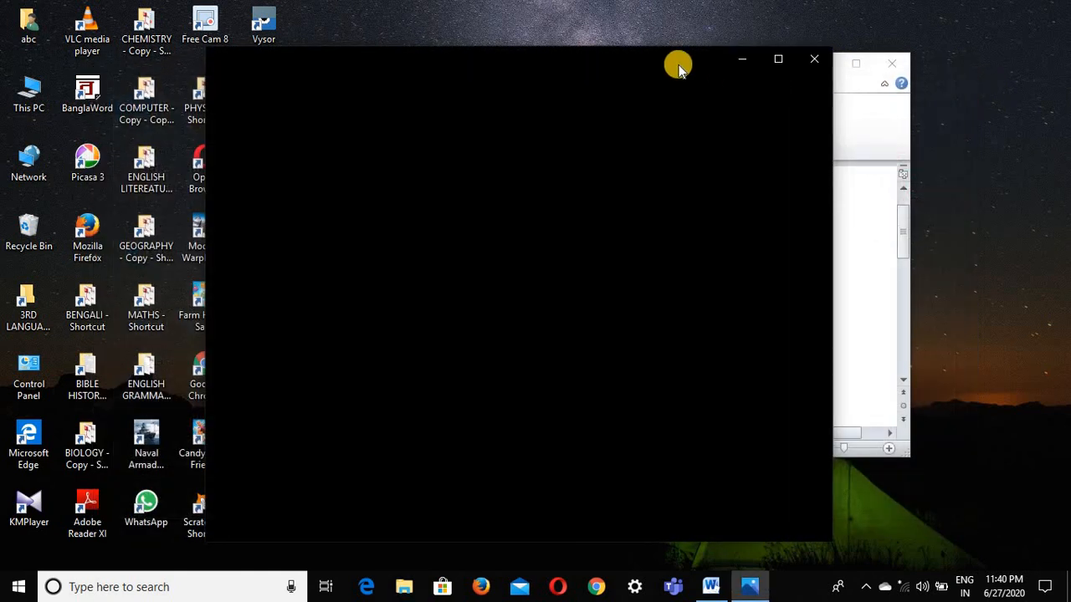
{"action": "left_click_drag", "start_coordinate": [521, 67], "coordinate": [244, 98]}
{"action": "left_click_drag", "start_coordinate": [743, 65], "coordinate": [914, 77]}
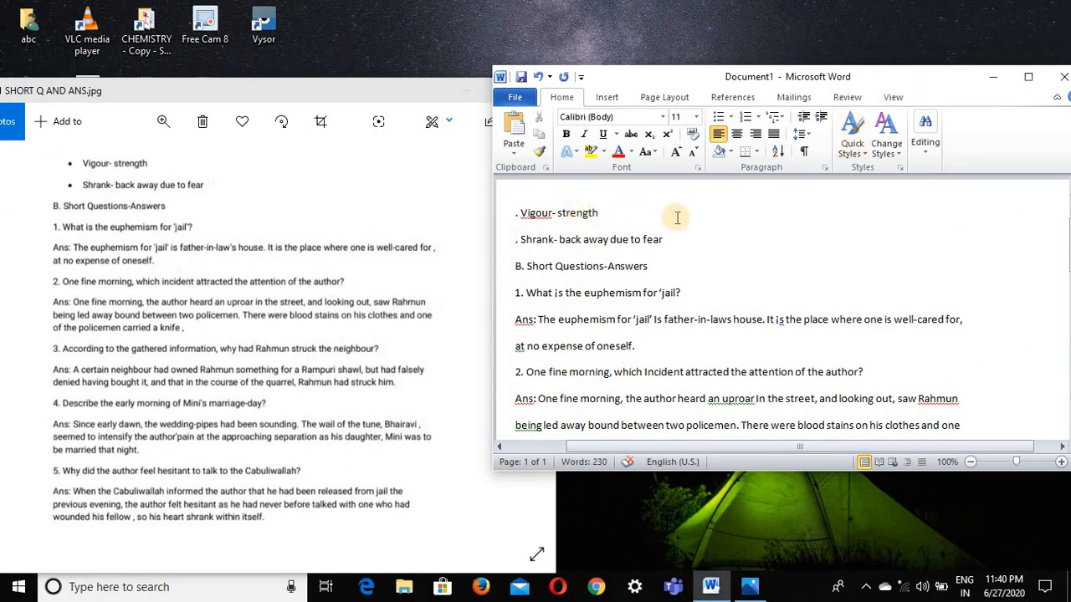
Compare the pasted questions and answers in the Word document with the original picture.
{"action": "scroll", "coordinate": [727, 233], "scroll_direction": "down", "scroll_amount": 3}
{"action": "scroll", "coordinate": [770, 322], "scroll_direction": "down", "scroll_amount": 3}
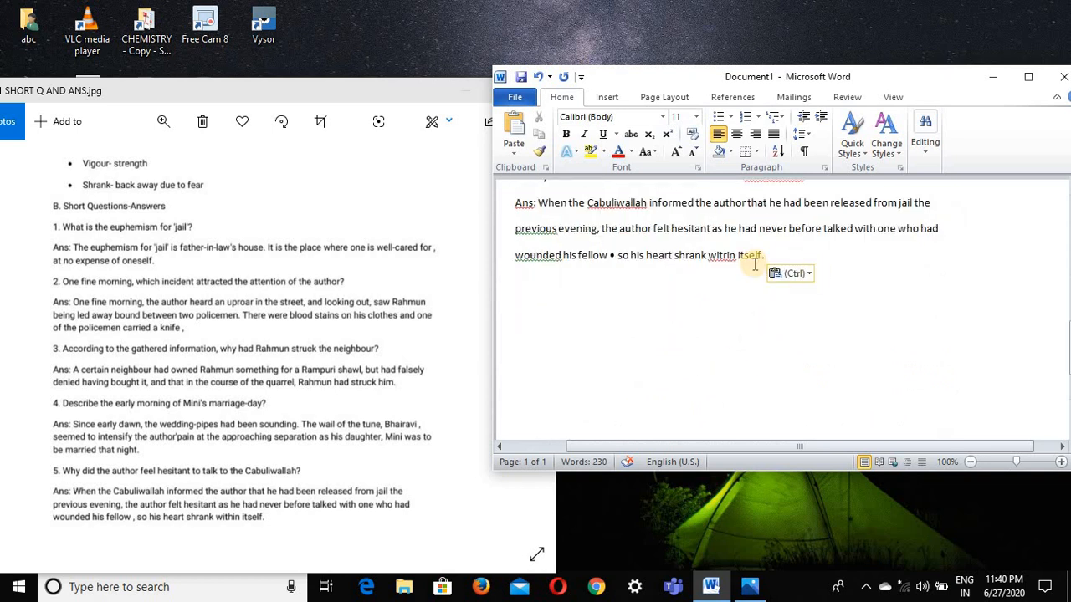
{"action": "scroll", "coordinate": [750, 267], "scroll_direction": "up", "scroll_amount": 2}
{"action": "scroll", "coordinate": [520, 373], "scroll_direction": "up", "scroll_amount": 5}
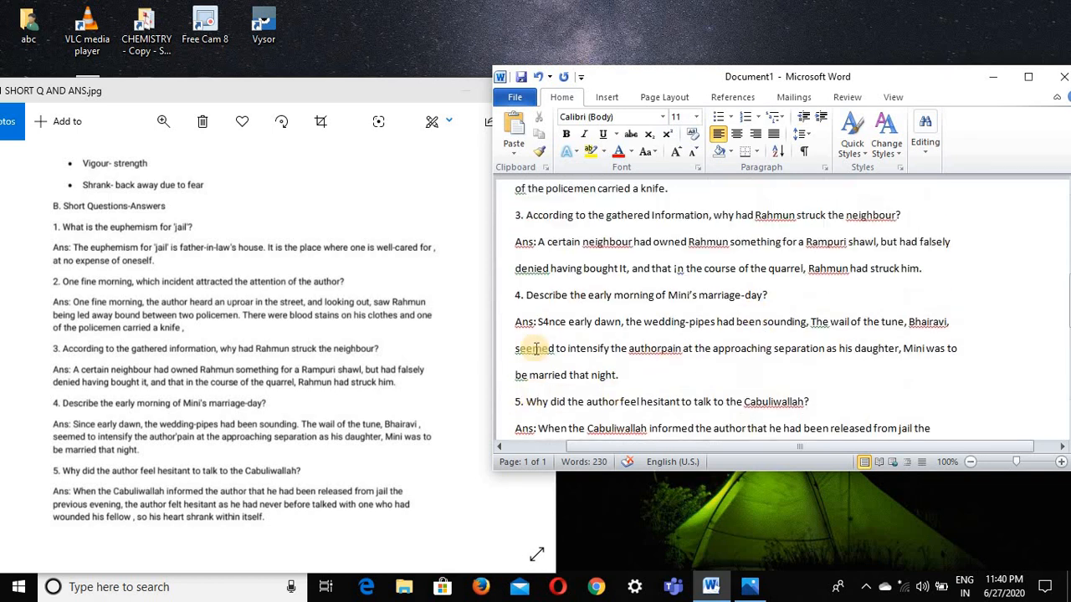
{"action": "scroll", "coordinate": [597, 326], "scroll_direction": "down", "scroll_amount": 4}
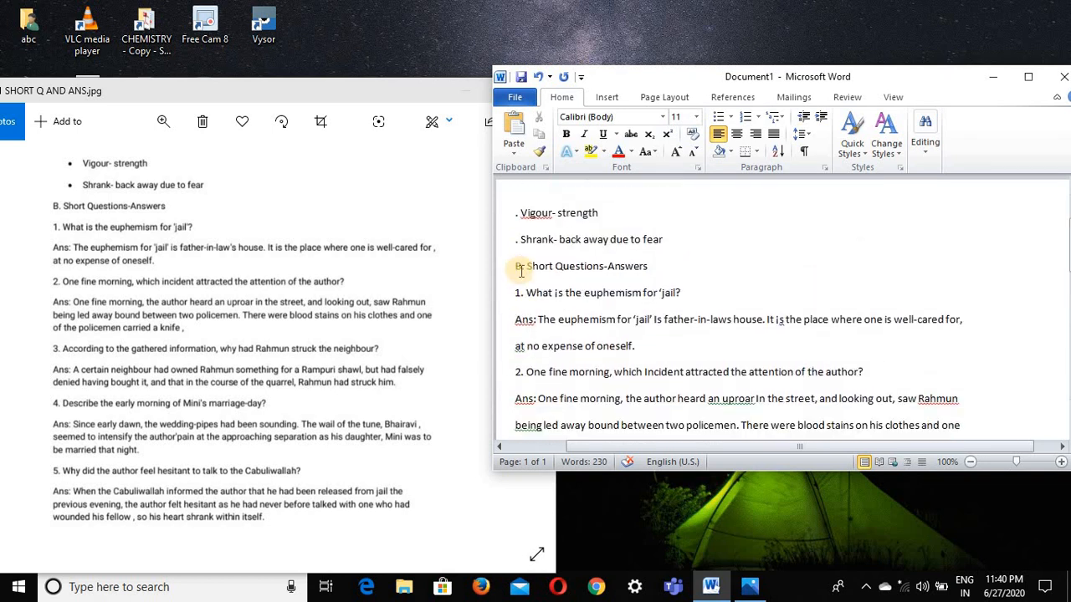
{"action": "scroll", "coordinate": [682, 353], "scroll_direction": "up", "scroll_amount": 5}
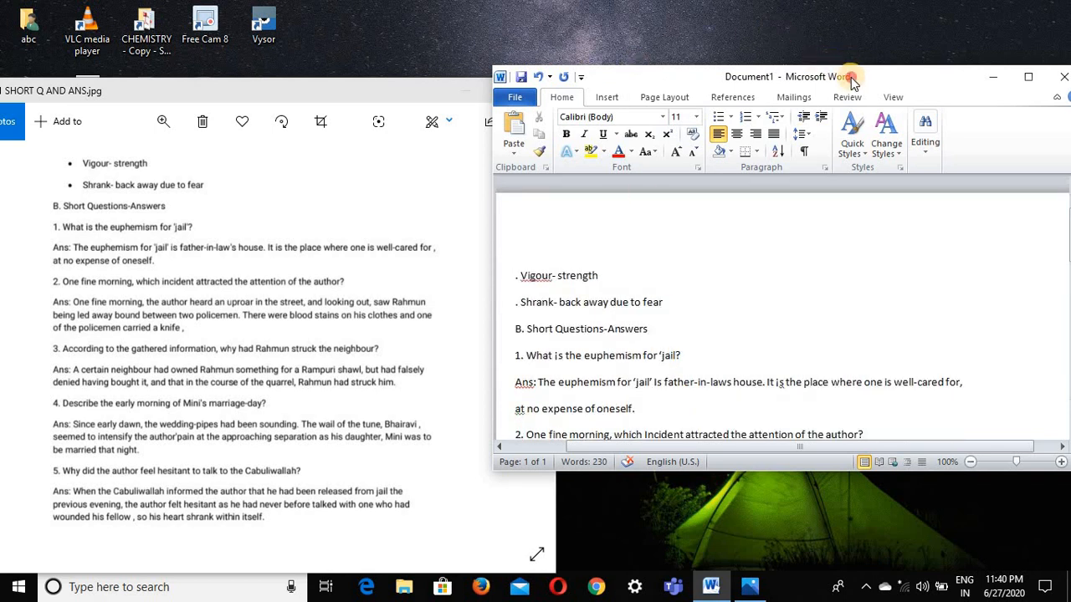
Maximize the Word document window again and look over the pasted text.
{"action": "left_click_drag", "start_coordinate": [851, 76], "coordinate": [569, 98]}
{"action": "left_click", "coordinate": [747, 101]}
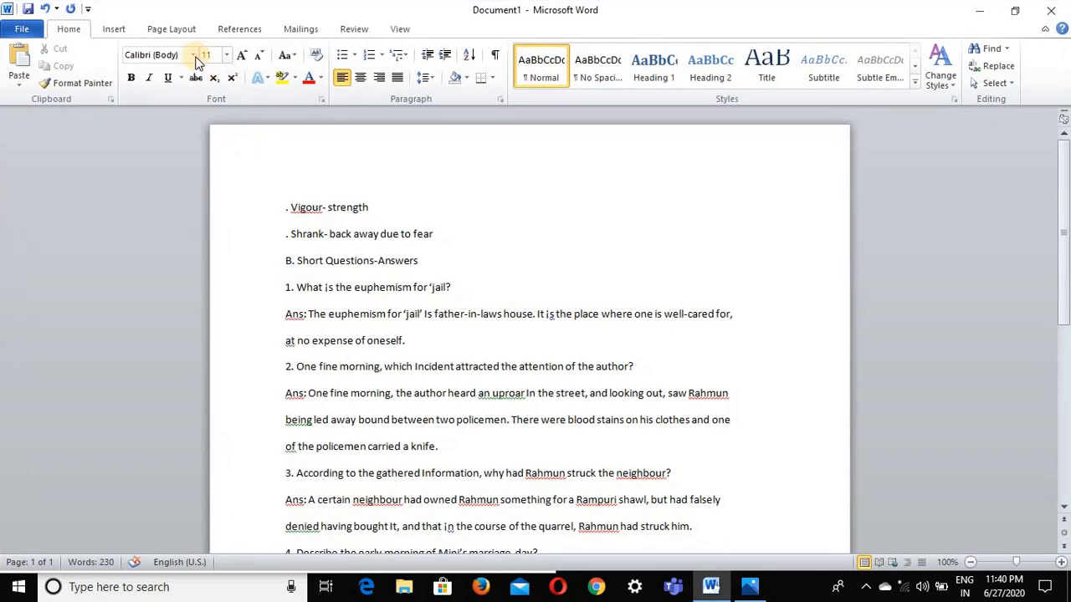
{"action": "left_click", "coordinate": [516, 178]}
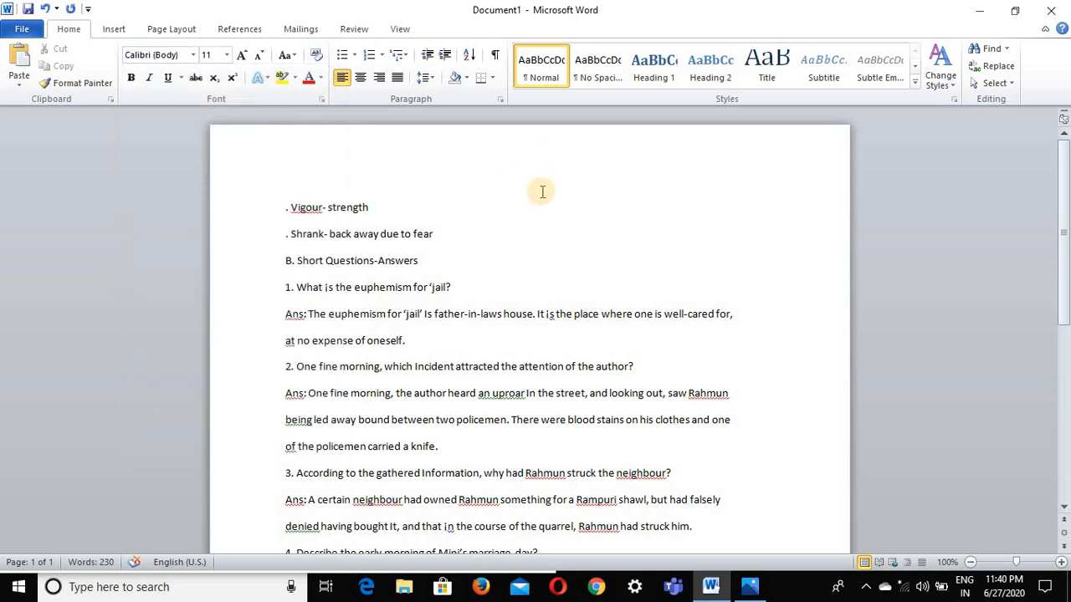
{"action": "scroll", "coordinate": [545, 194], "scroll_direction": "down", "scroll_amount": 1}
{"action": "scroll", "coordinate": [546, 194], "scroll_direction": "down", "scroll_amount": 2}
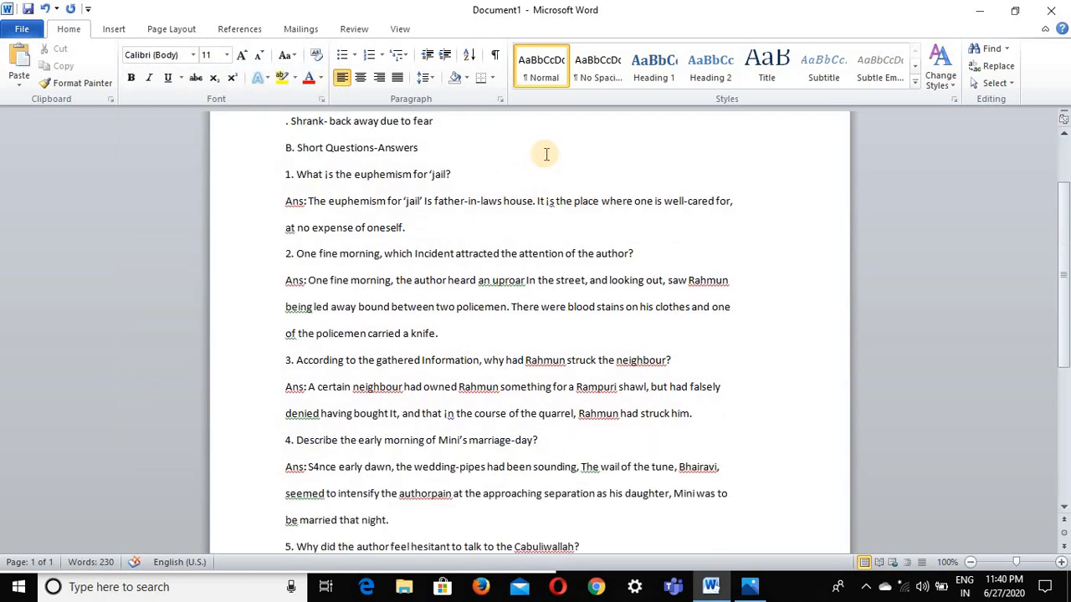
Save the document as a Word Document named WORD DOCUMENT in the Documents folder.
{"action": "left_click", "coordinate": [32, 31]}
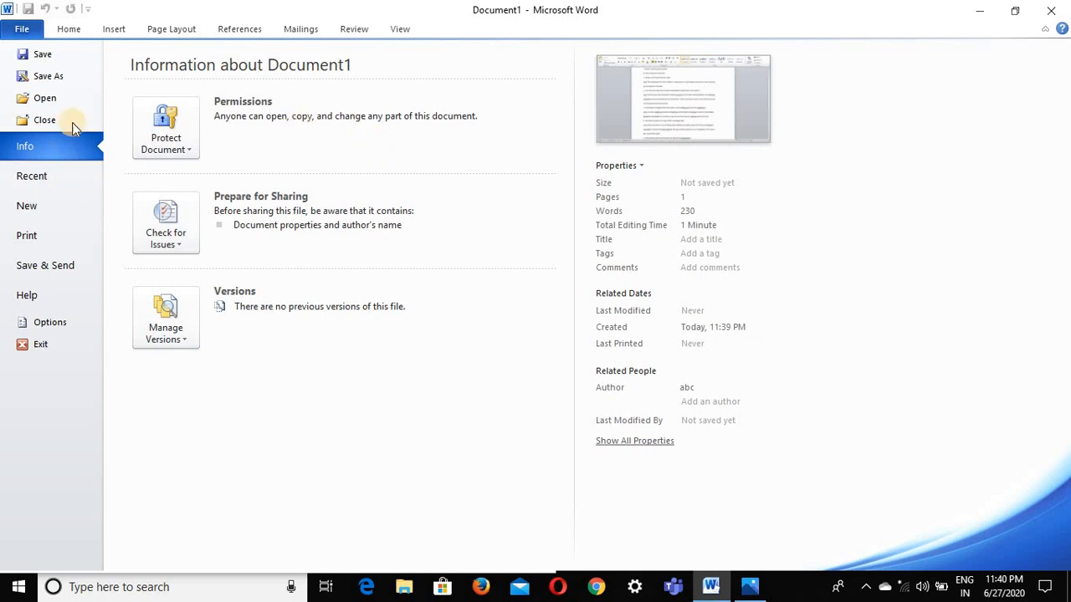
{"action": "left_click", "coordinate": [55, 76]}
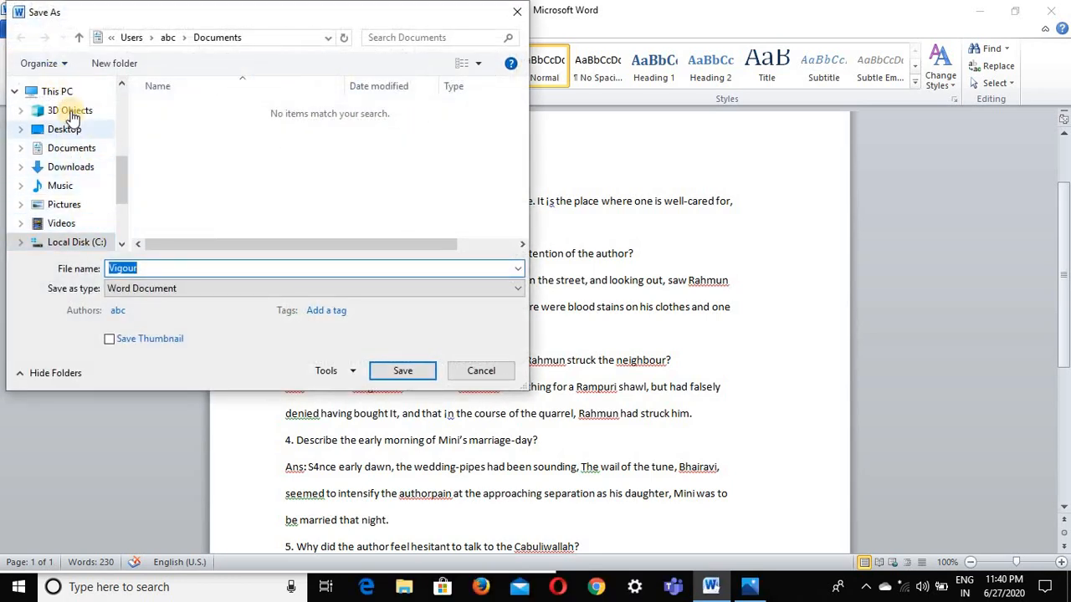
{"action": "scroll", "coordinate": [101, 173], "scroll_direction": "down", "scroll_amount": 1}
{"action": "scroll", "coordinate": [94, 168], "scroll_direction": "up", "scroll_amount": 1}
{"action": "scroll", "coordinate": [92, 167], "scroll_direction": "up", "scroll_amount": 1}
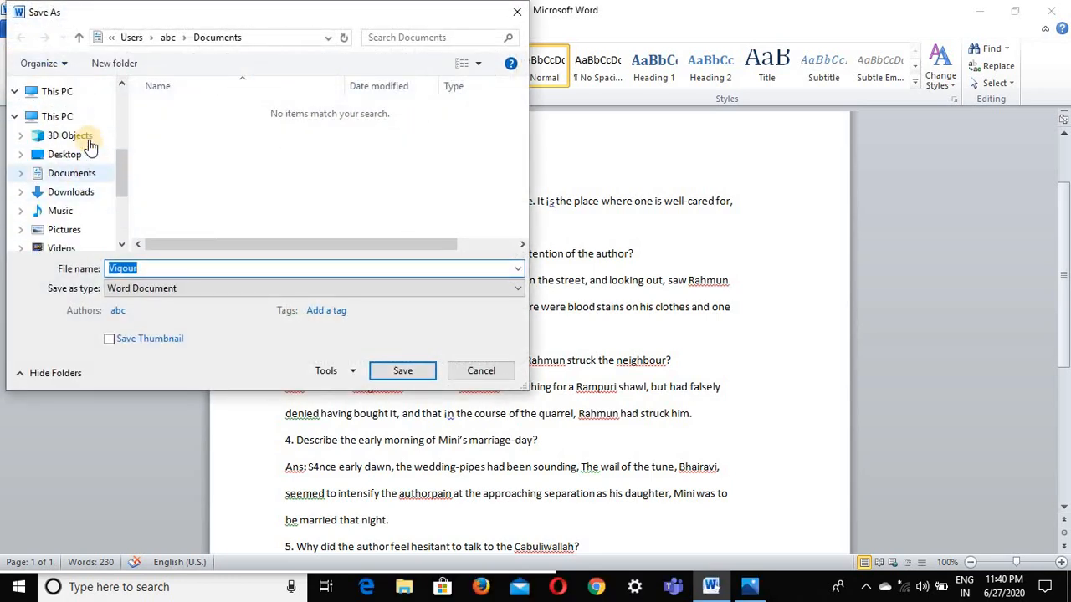
{"action": "left_click", "coordinate": [82, 177]}
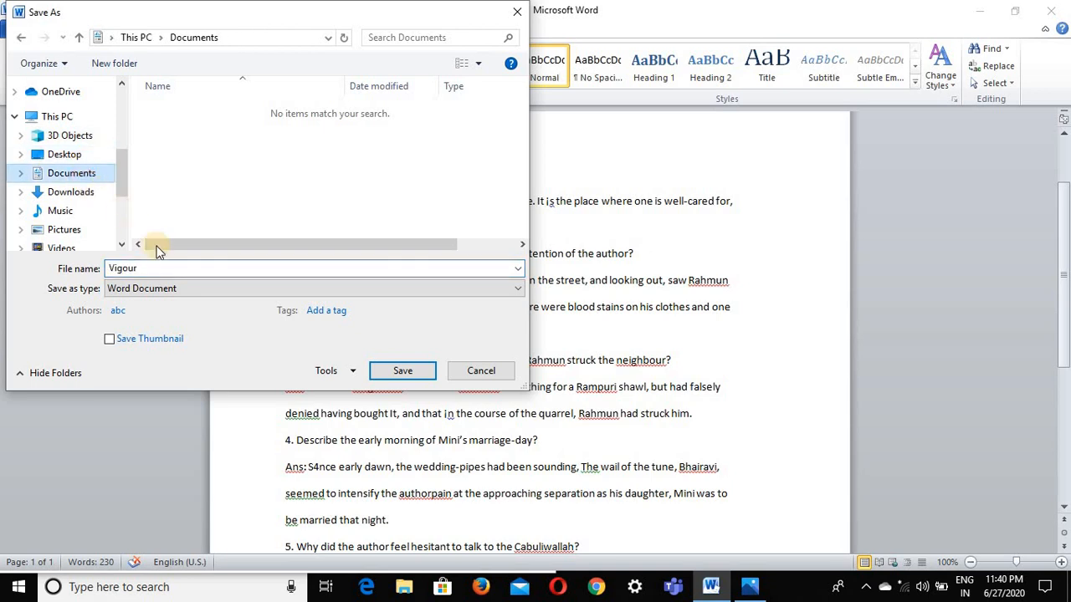
{"action": "key", "text": "BackSpace"}
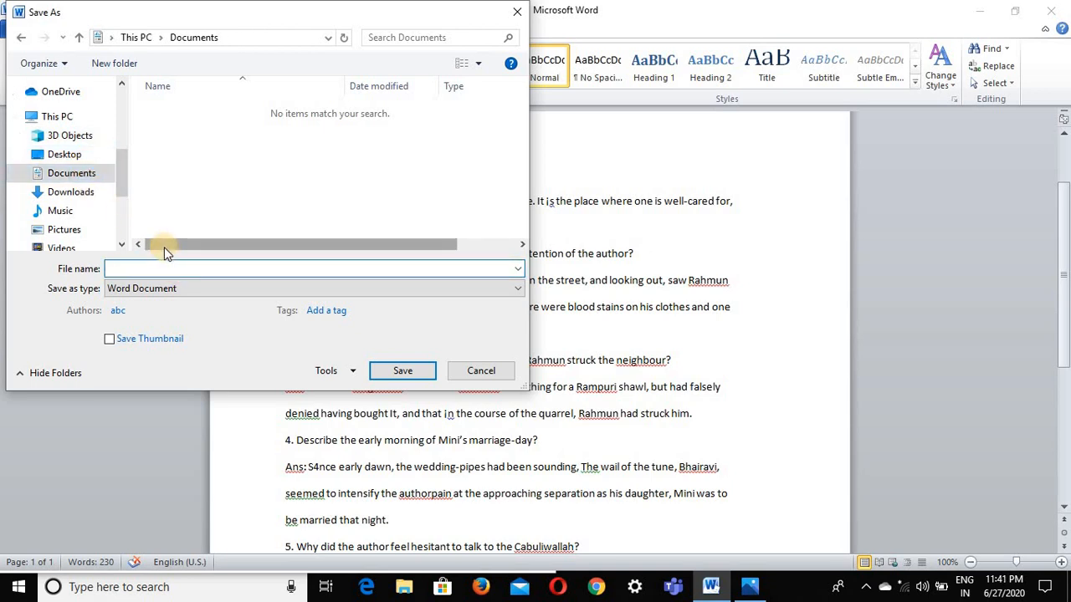
{"action": "type", "text": "WORD O"}
{"action": "key", "text": "BackSpace"}
{"action": "type", "text": "DOCUMENT"}
{"action": "left_click", "coordinate": [403, 371]}
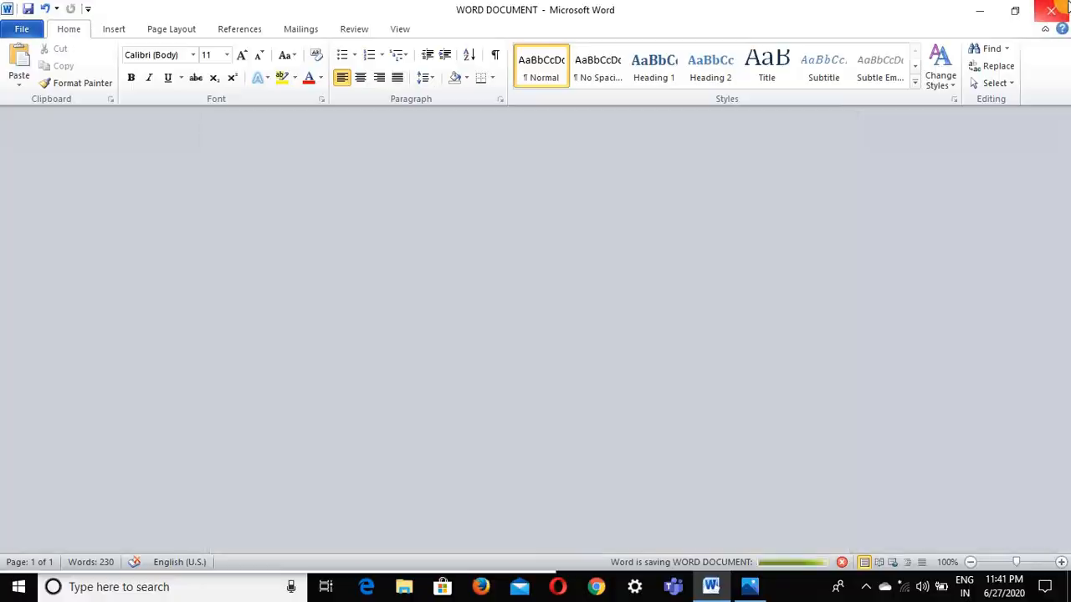
Close the Word document and the picture, and open the Documents folder in a maximized File Explorer window.
{"action": "left_click", "coordinate": [1051, 10]}
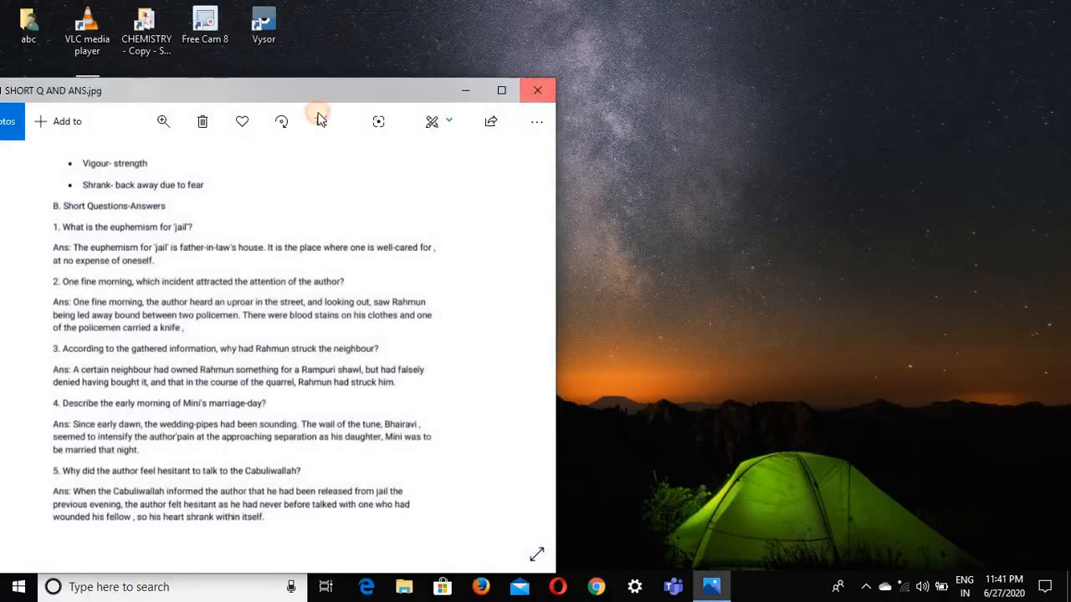
{"action": "left_click", "coordinate": [537, 90]}
{"action": "double_click", "coordinate": [30, 110]}
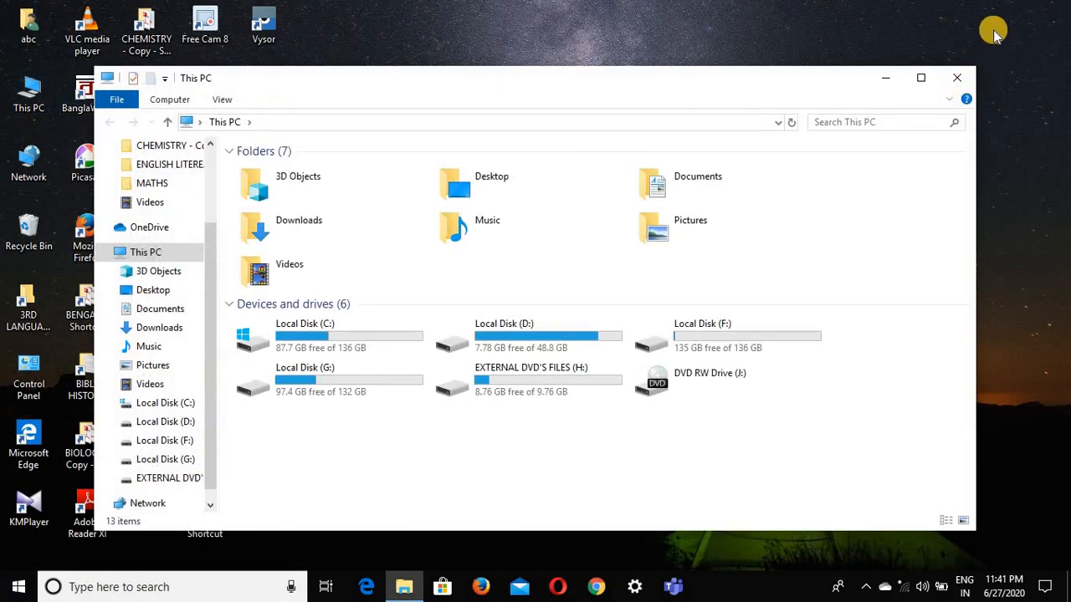
{"action": "left_click", "coordinate": [920, 78]}
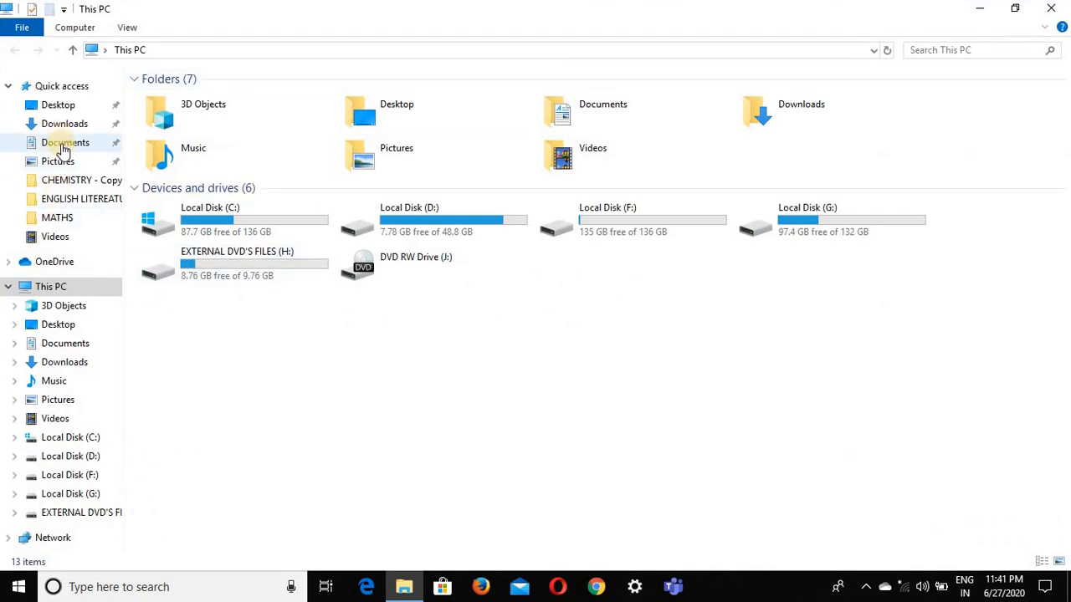
{"action": "left_click", "coordinate": [67, 144]}
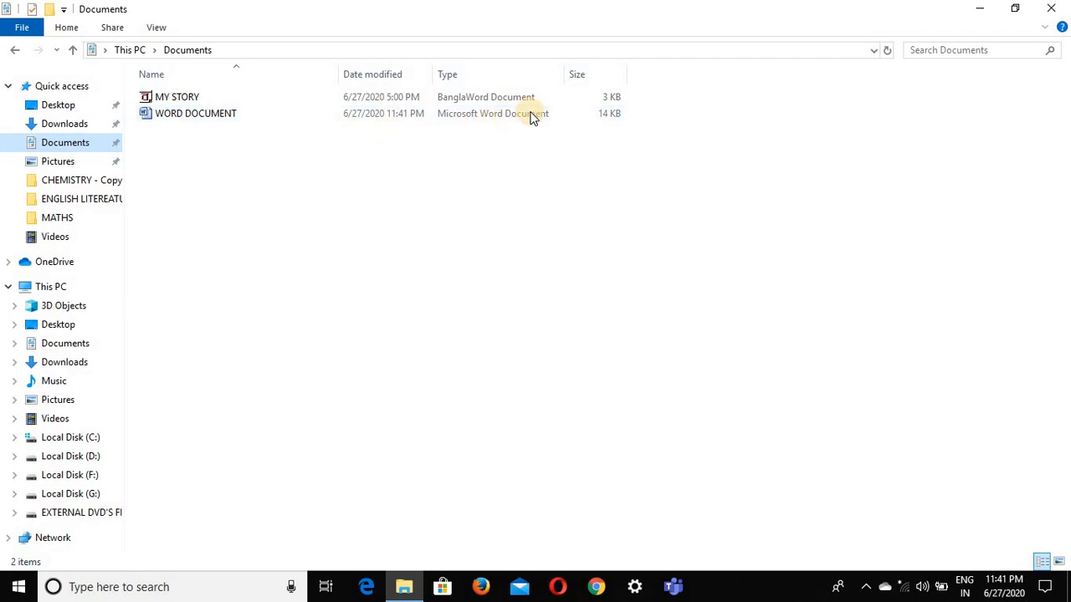
Open the saved WORD DOCUMENT file in a maximized window, look through its text and close it.
{"action": "double_click", "coordinate": [334, 121]}
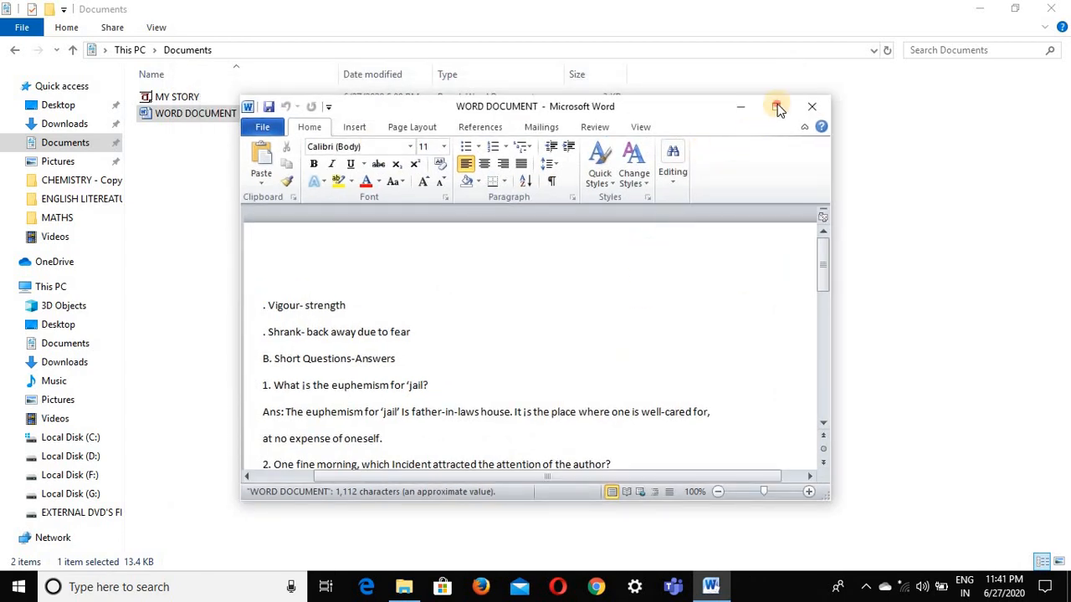
{"action": "left_click", "coordinate": [776, 106]}
{"action": "scroll", "coordinate": [383, 316], "scroll_direction": "down", "scroll_amount": 9}
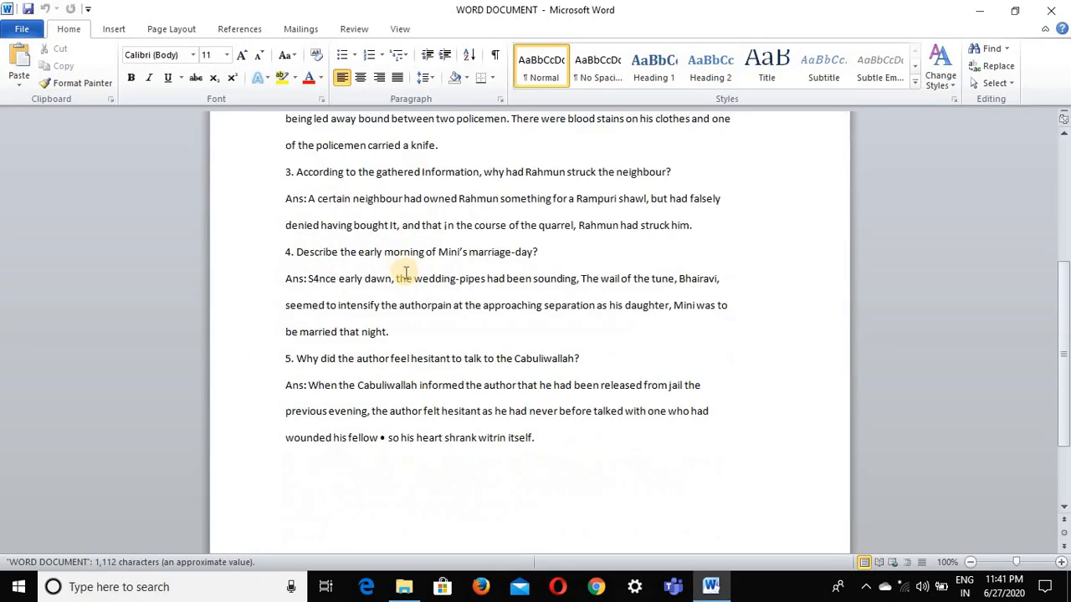
{"action": "scroll", "coordinate": [251, 358], "scroll_direction": "up", "scroll_amount": 9}
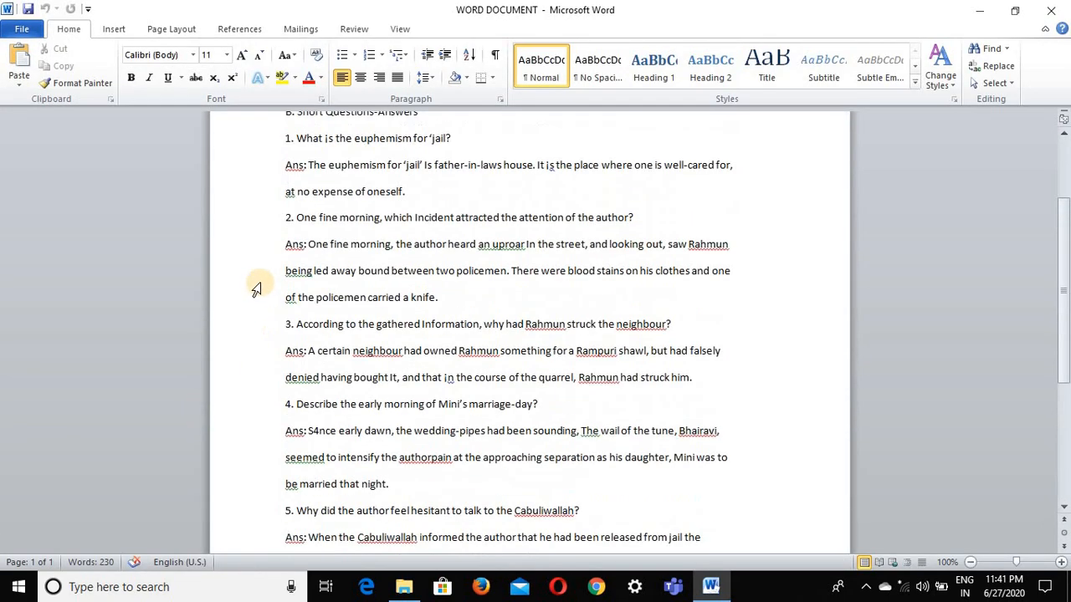
{"action": "left_click", "coordinate": [1056, 9]}
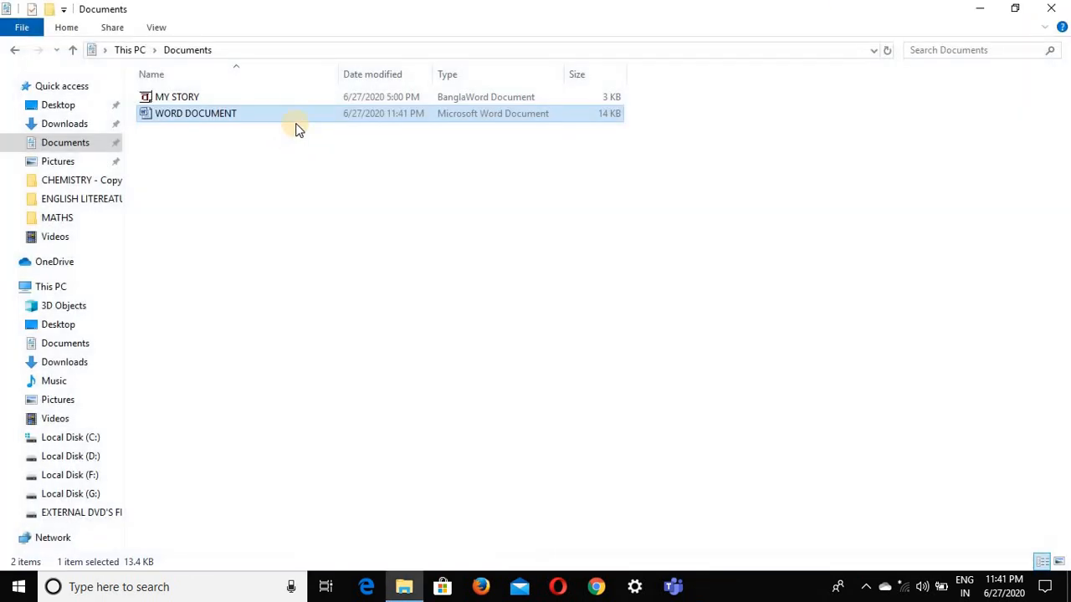
Reopen the WORD DOCUMENT file maximized to check its opening lines, and close it again.
{"action": "left_click", "coordinate": [299, 120]}
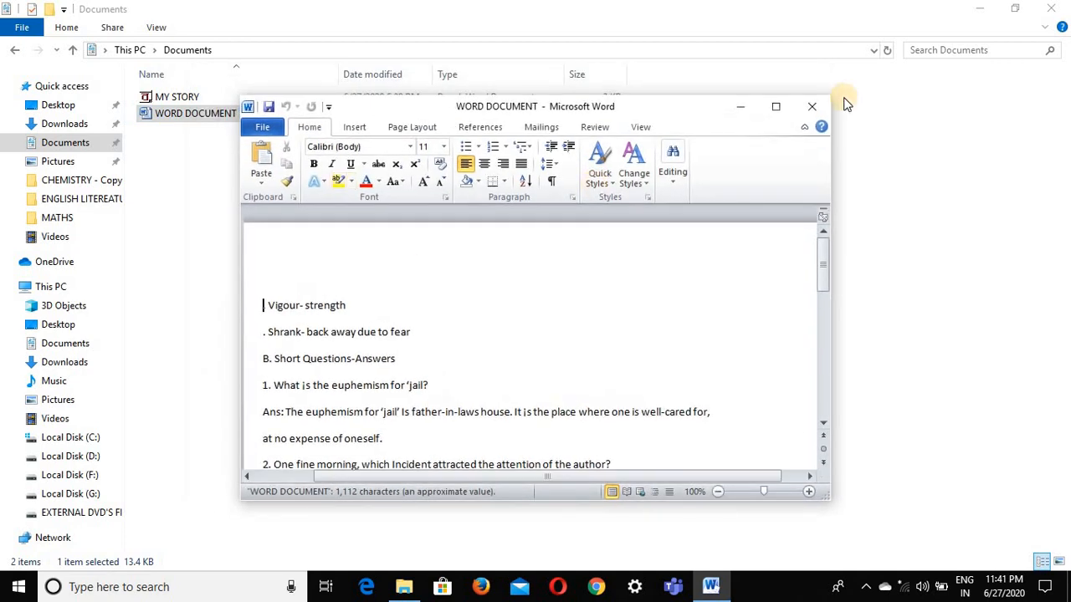
{"action": "left_click", "coordinate": [778, 106]}
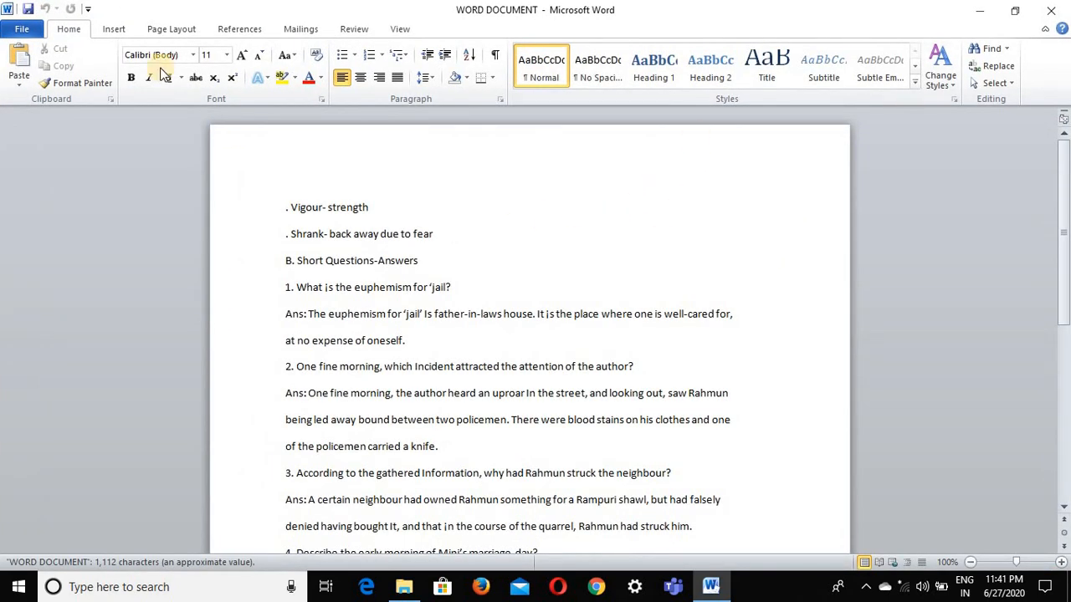
{"action": "left_click", "coordinate": [1051, 10]}
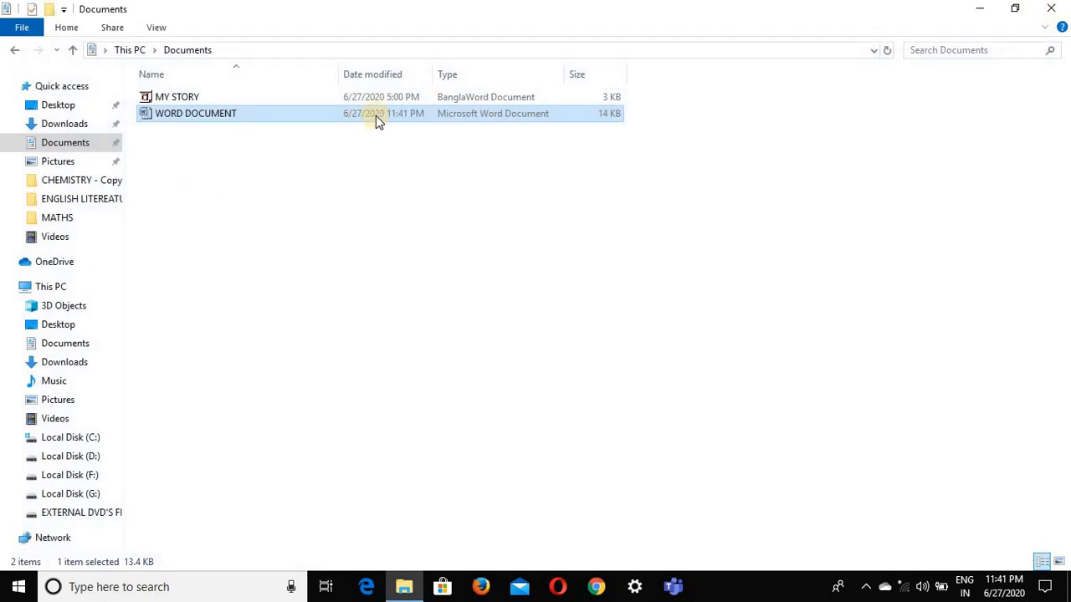
Check the file type in the properties of the WORD DOCUMENT file, and close the properties and the Documents folder.
{"action": "right_click", "coordinate": [376, 115]}
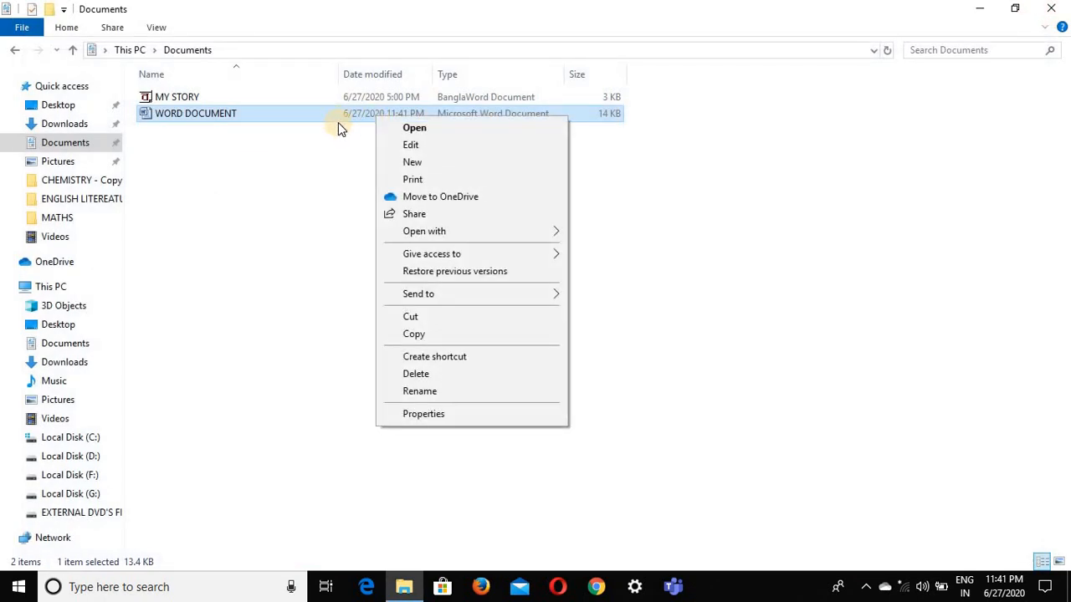
{"action": "left_click", "coordinate": [445, 415]}
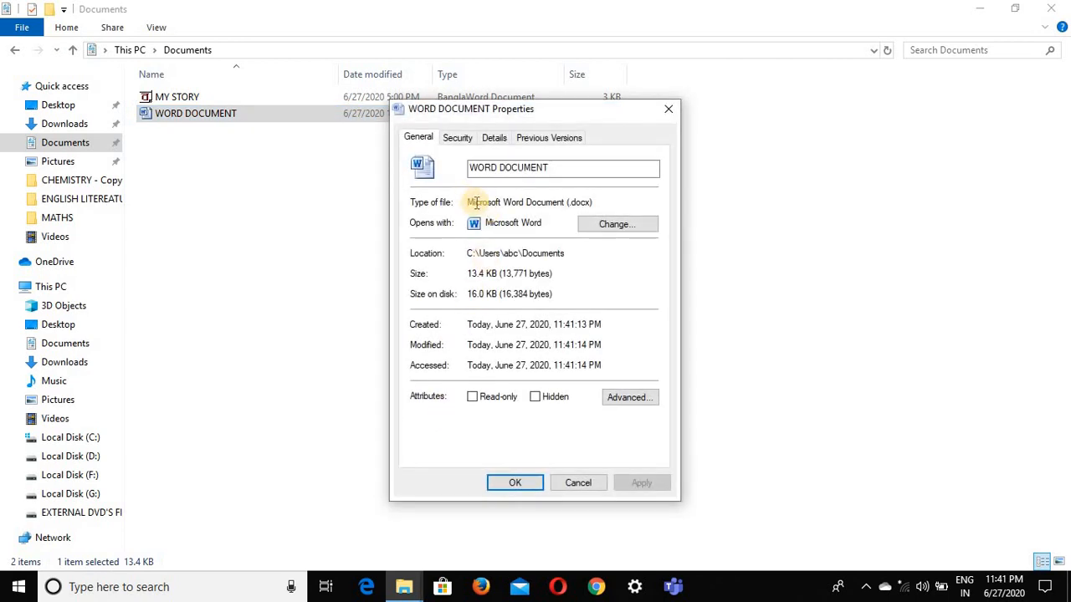
{"action": "left_click_drag", "start_coordinate": [473, 202], "coordinate": [614, 192]}
{"action": "left_click", "coordinate": [601, 202]}
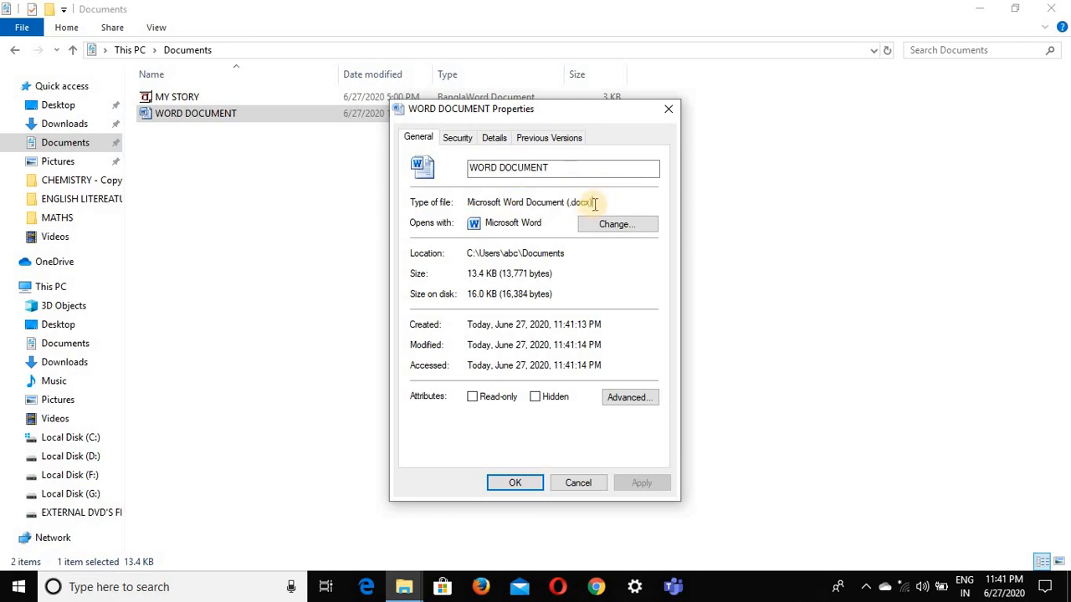
{"action": "left_click", "coordinate": [668, 109]}
{"action": "left_click", "coordinate": [693, 107]}
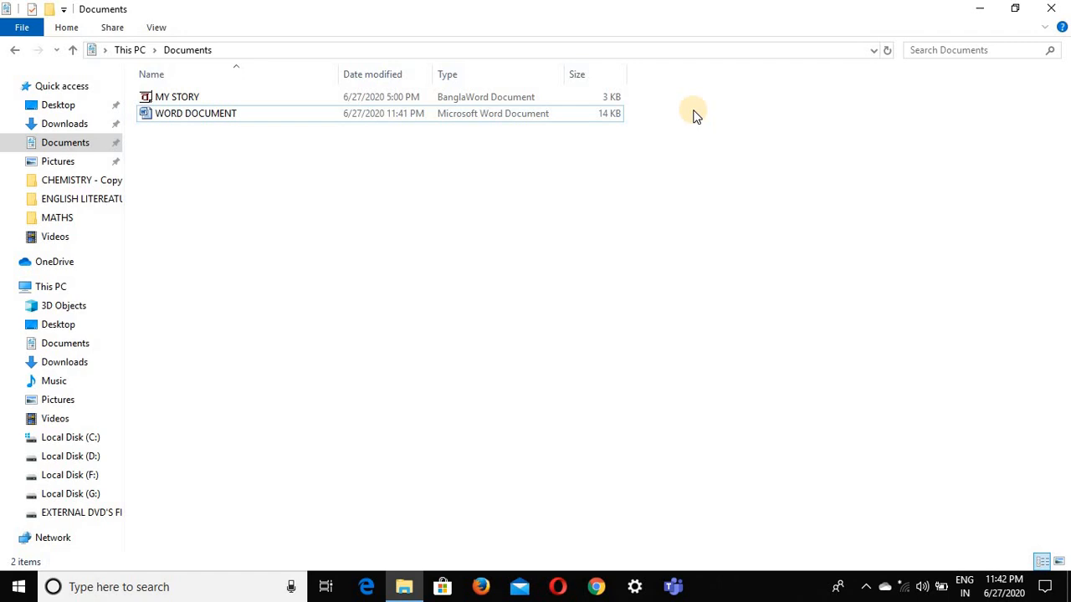
{"action": "left_click", "coordinate": [1050, 8]}
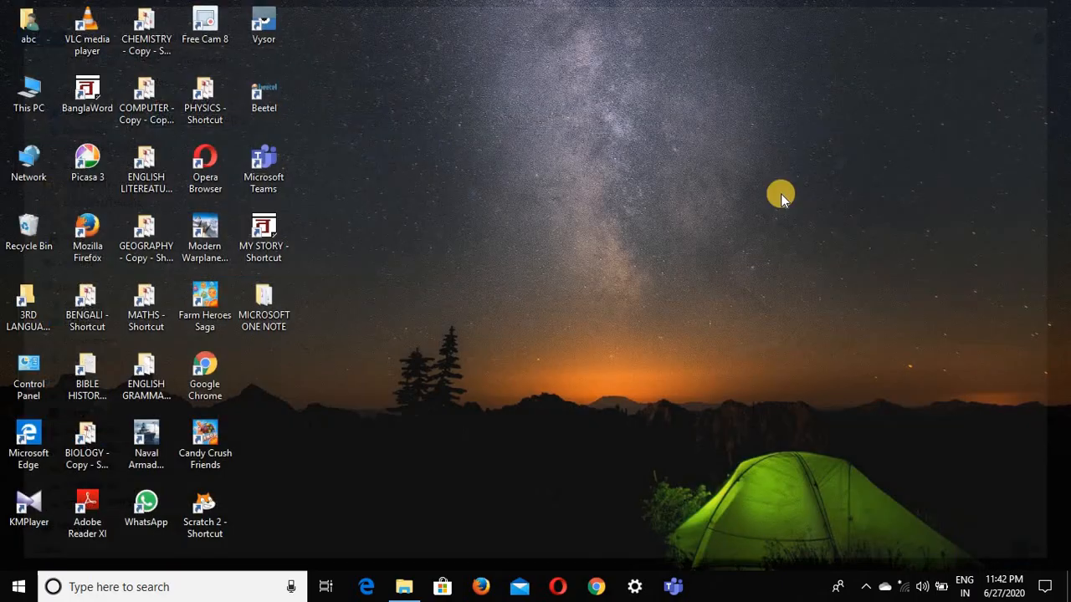